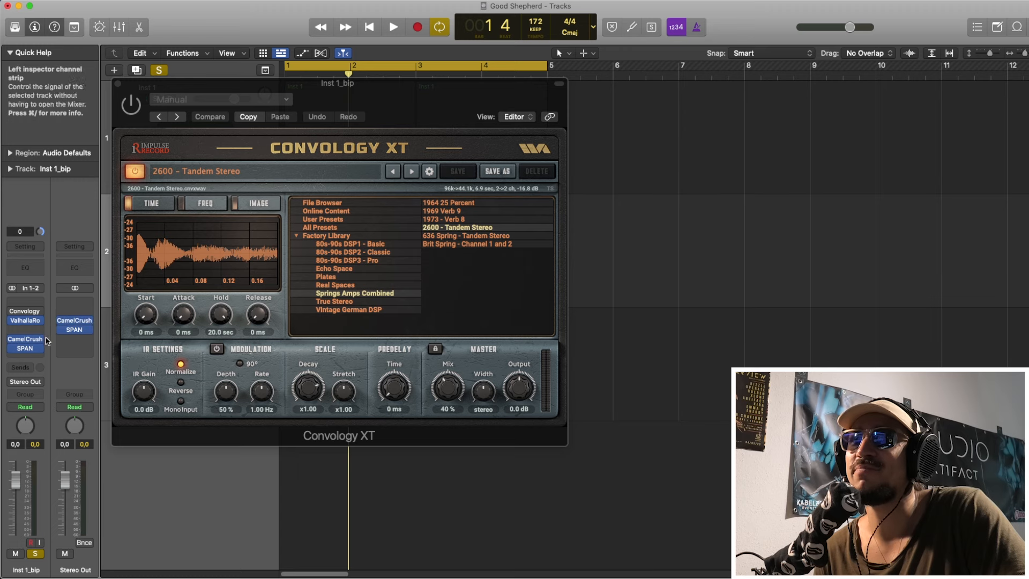
Audition the Inst 1_bip track, lower ValhallaRoom's mix to 63.1 %, listen again and close the plug-in window.
{"action": "key", "text": "space"}
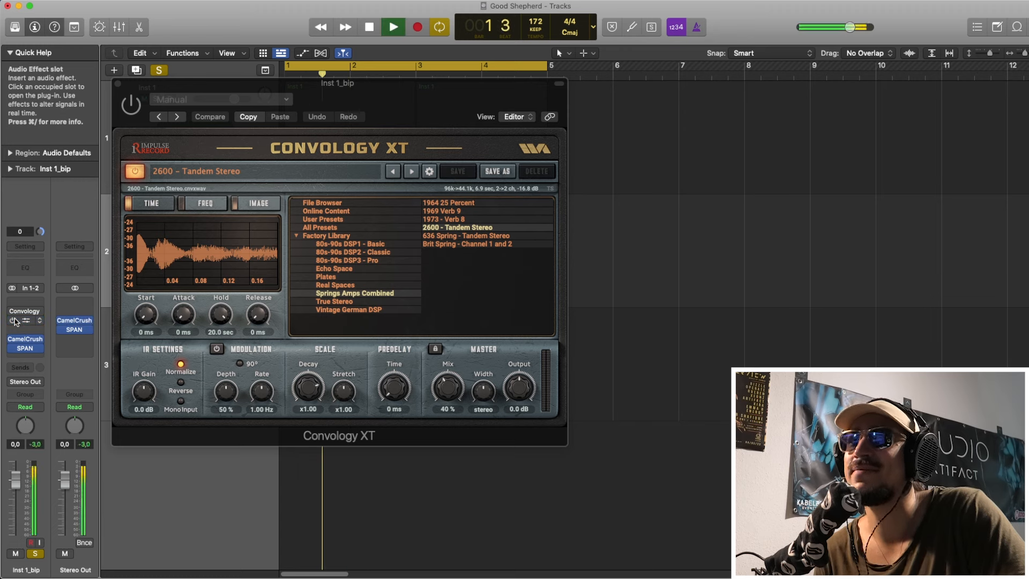
{"action": "key", "text": "space"}
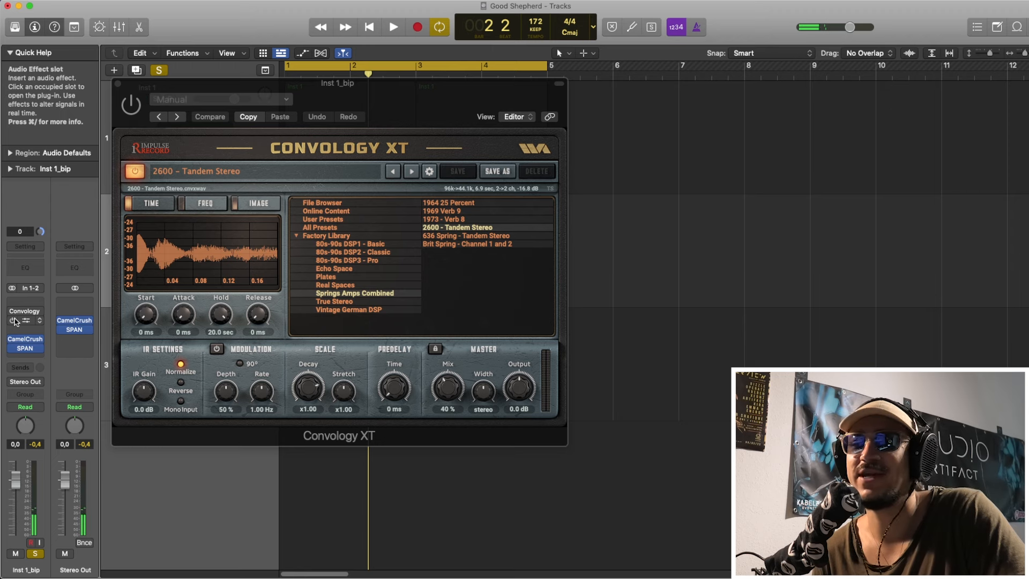
{"action": "left_click", "coordinate": [21, 320]}
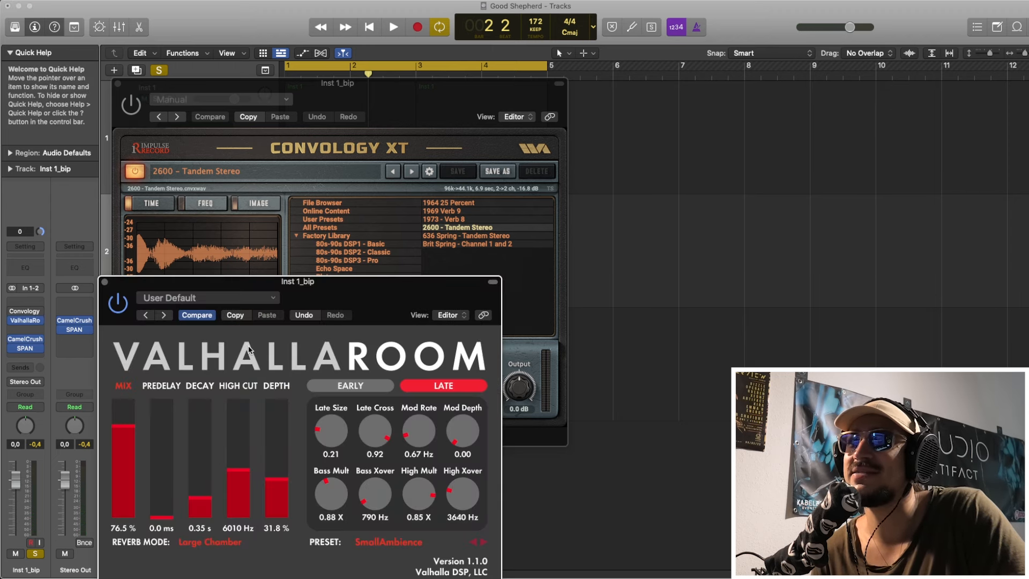
{"action": "left_click_drag", "start_coordinate": [131, 418], "coordinate": [143, 446]}
{"action": "key", "text": "space"}
{"action": "key", "text": "space"}
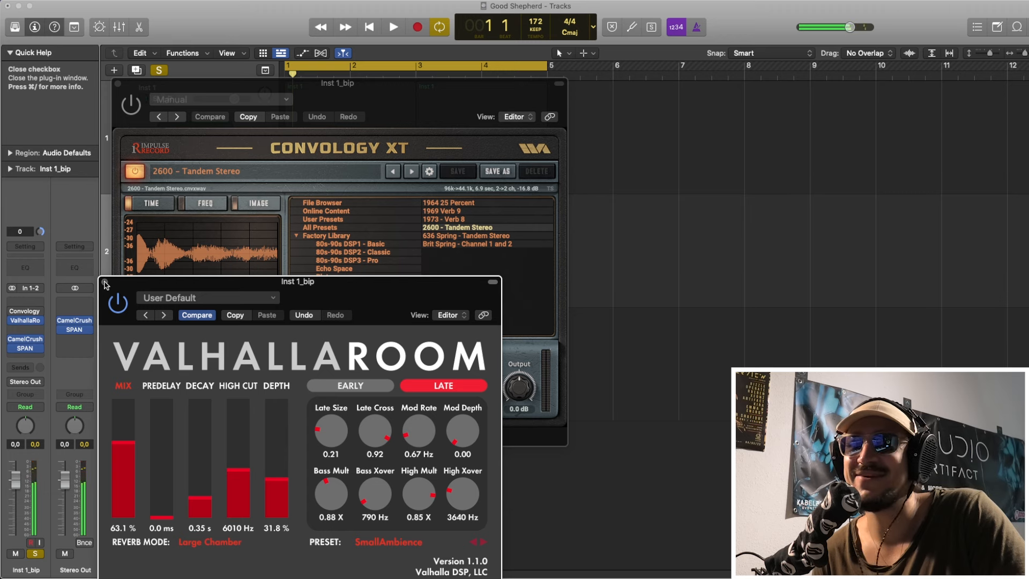
{"action": "left_click", "coordinate": [105, 283]}
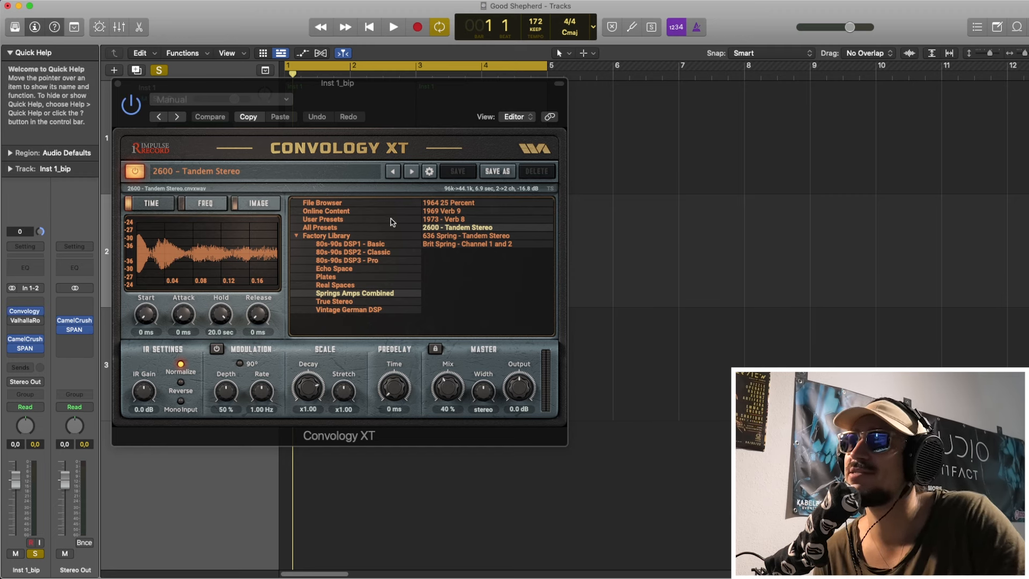
Audition Convology XT during playback with the 636 Spring - Tandem Stereo and 1973 - Verb 8 presets, ending on 1973 - Verb 8.
{"action": "key", "text": "space"}
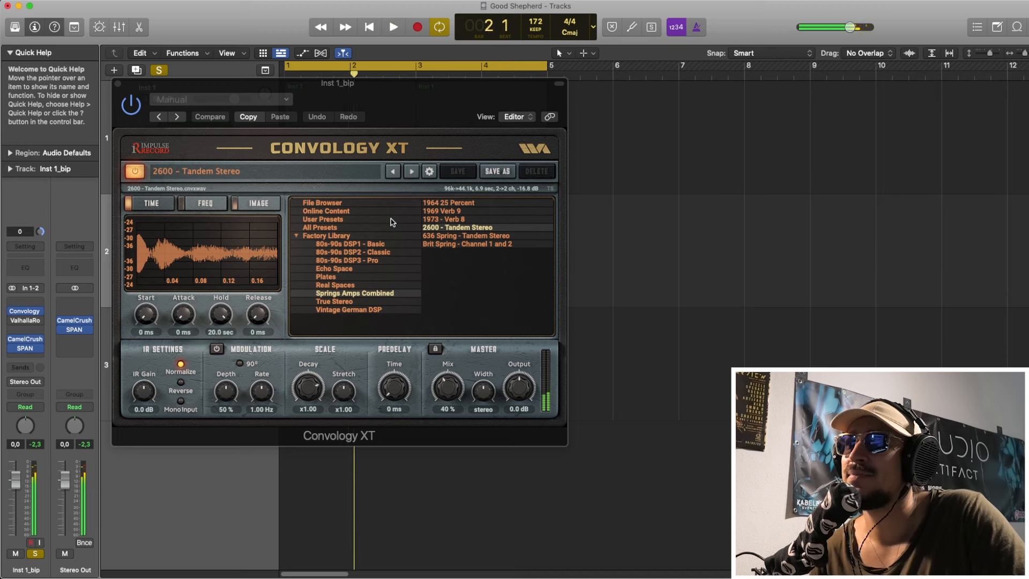
{"action": "left_click", "coordinate": [461, 236]}
{"action": "key", "text": "space"}
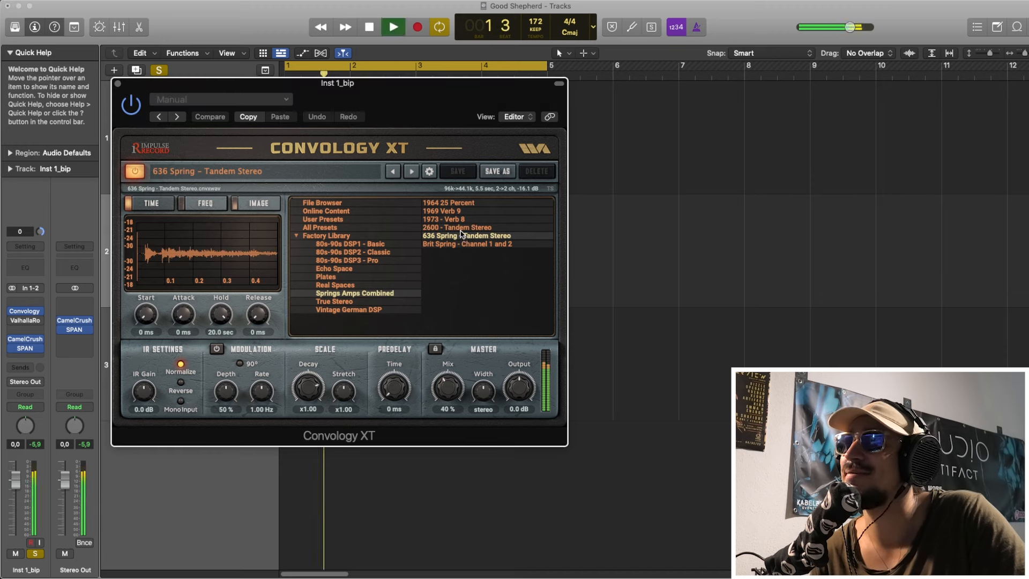
{"action": "left_click", "coordinate": [455, 220]}
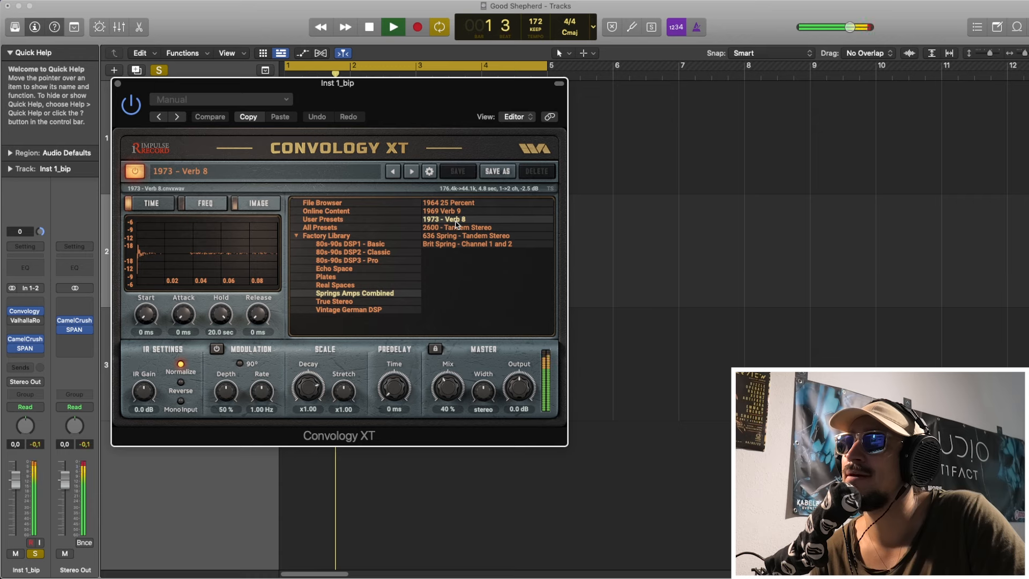
{"action": "key", "text": "space"}
Bypass Convology XT and insert the Kilohearts kHs Convolver in the effect slot above it.
{"action": "left_click", "coordinate": [22, 309]}
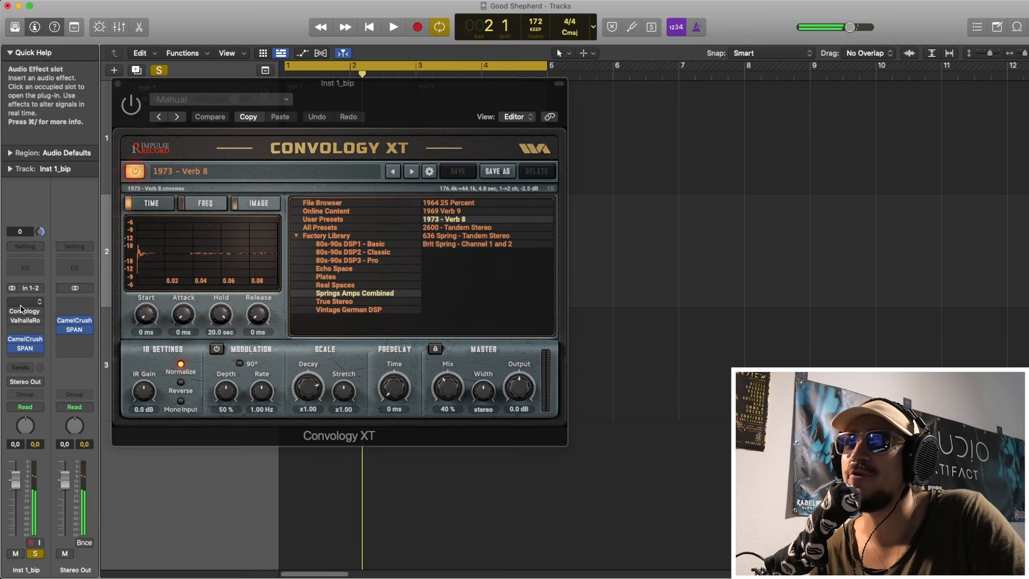
{"action": "left_click", "coordinate": [31, 303]}
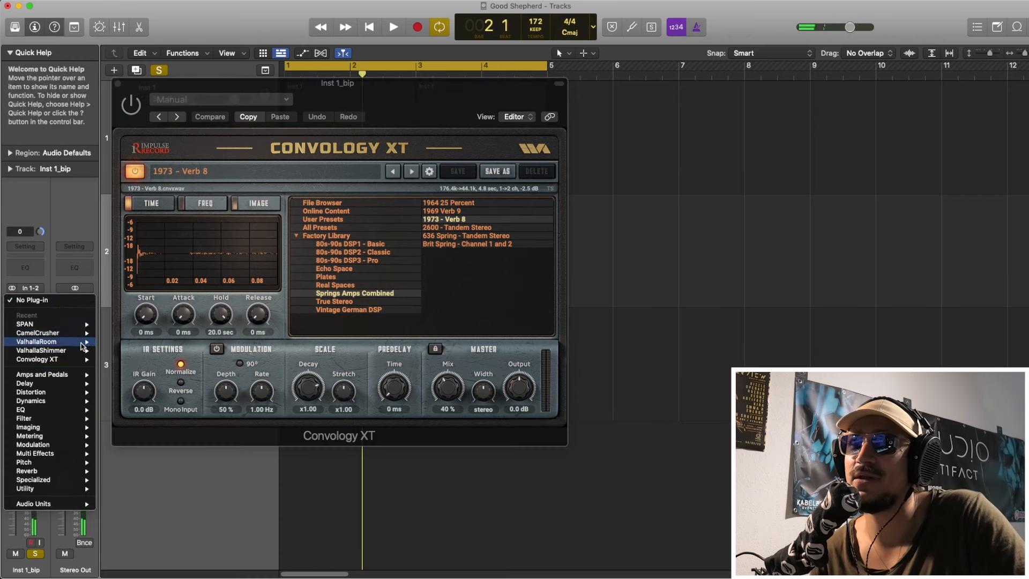
{"action": "mouse_move", "coordinate": [86, 507]}
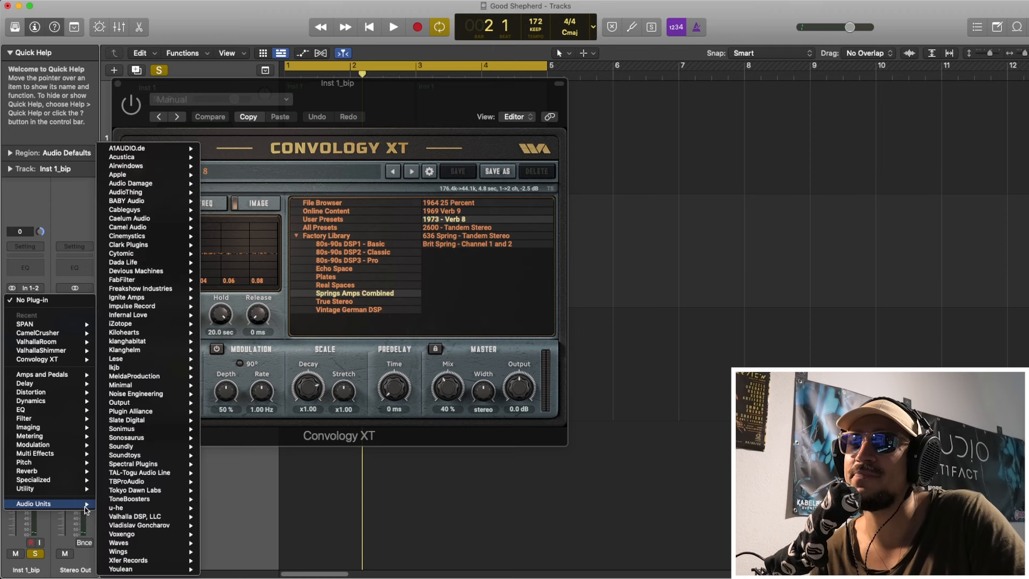
{"action": "mouse_move", "coordinate": [152, 333]}
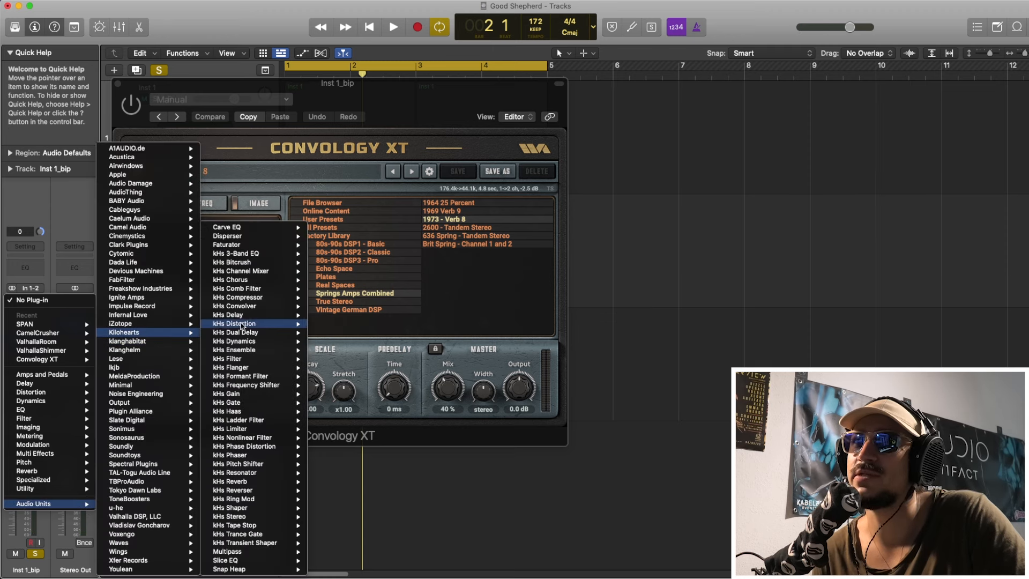
{"action": "mouse_move", "coordinate": [247, 308]}
{"action": "left_click", "coordinate": [317, 308]}
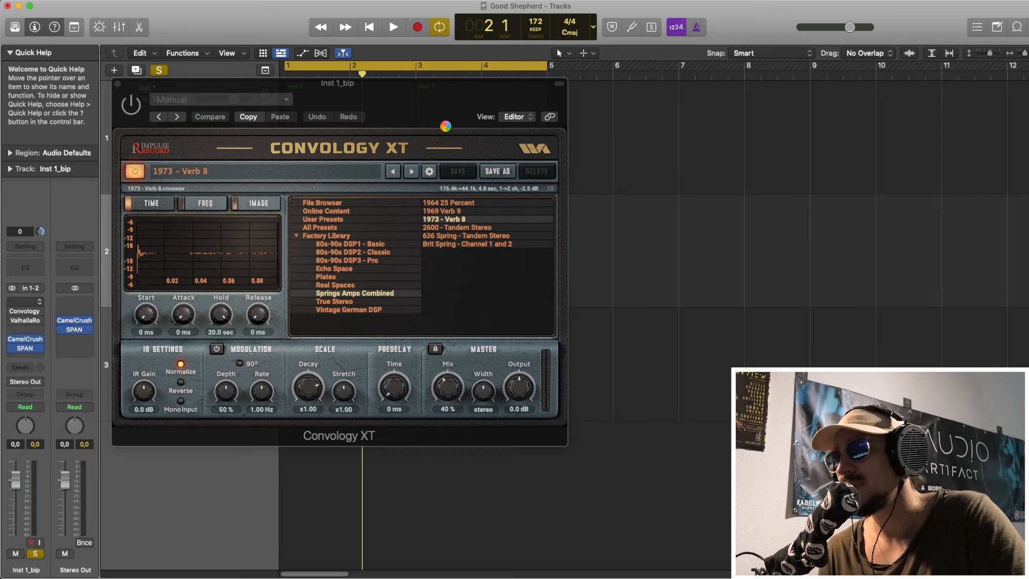
Audition kHs Convolver with its White Blur impulse and look into its impulse response browser.
{"action": "key", "text": "space"}
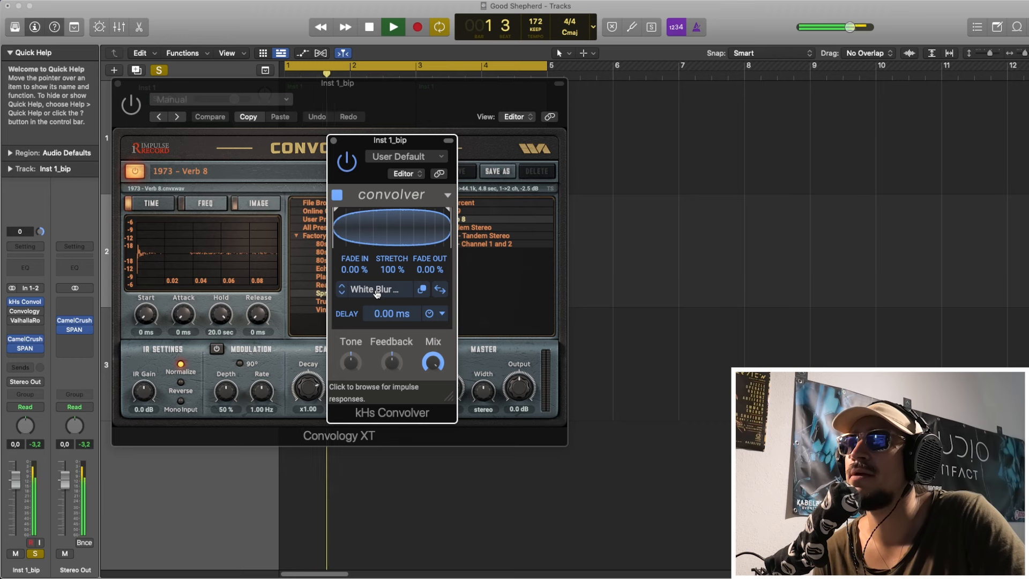
{"action": "key", "text": "space"}
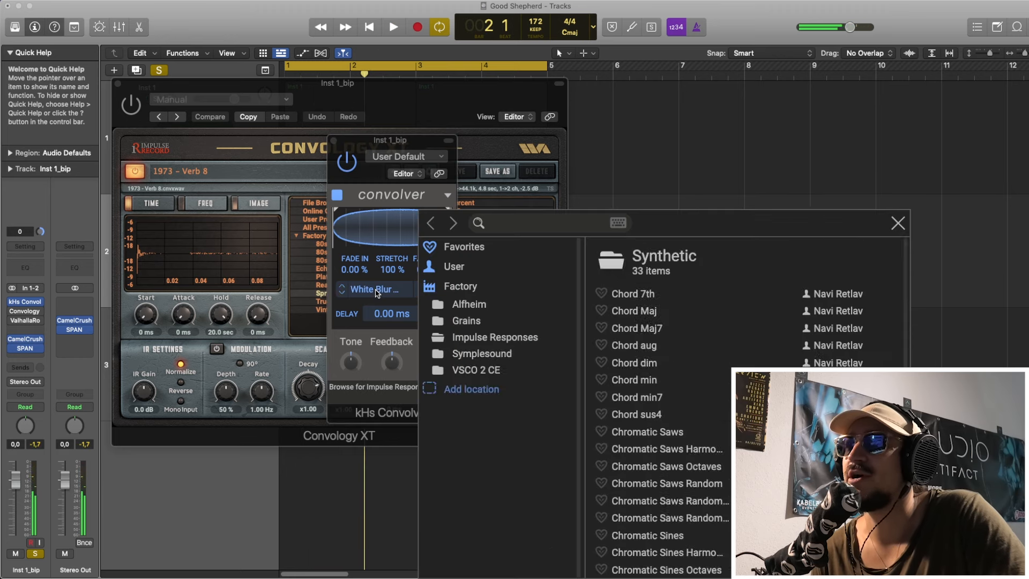
{"action": "left_click", "coordinate": [376, 293]}
{"action": "key", "text": "space"}
{"action": "left_click_drag", "start_coordinate": [396, 139], "coordinate": [233, 102]}
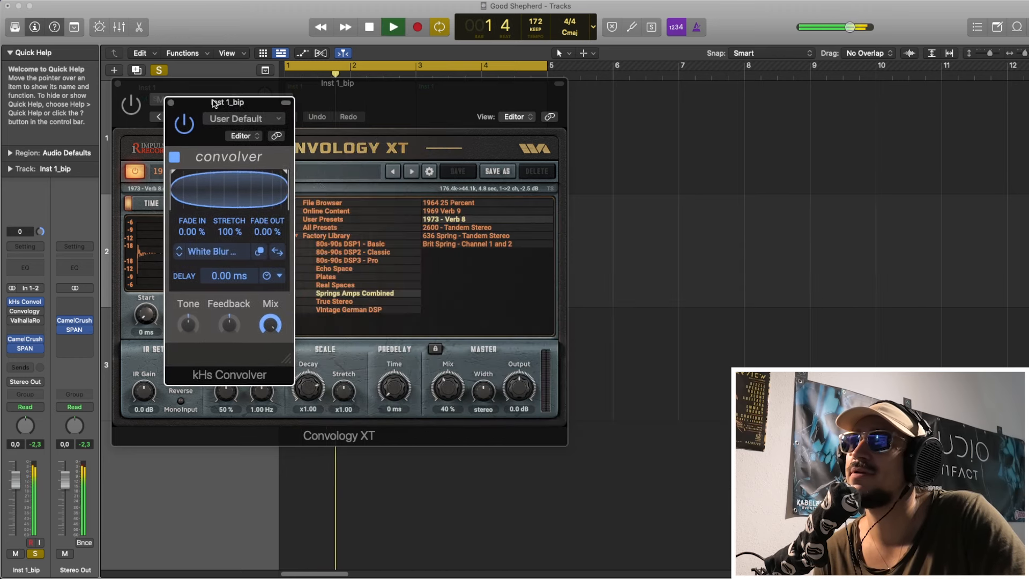
{"action": "key", "text": "space"}
Insert MeldaProduction's MConvolutionEZ in the effect slot below ValhallaRoom on the Inst 1_bip track.
{"action": "left_click", "coordinate": [37, 329]}
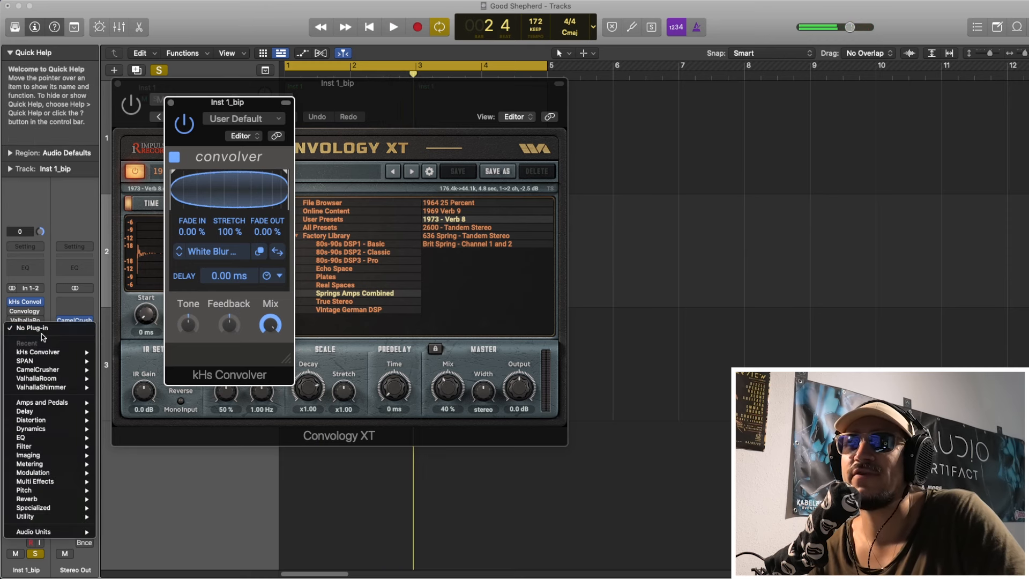
{"action": "mouse_move", "coordinate": [72, 532]}
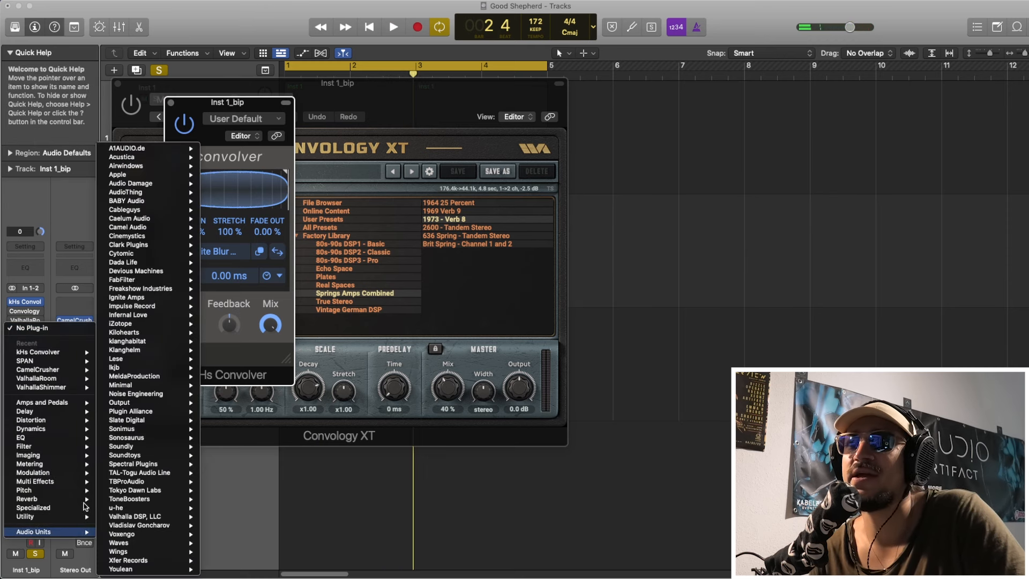
{"action": "mouse_move", "coordinate": [164, 376]}
{"action": "mouse_move", "coordinate": [279, 377]}
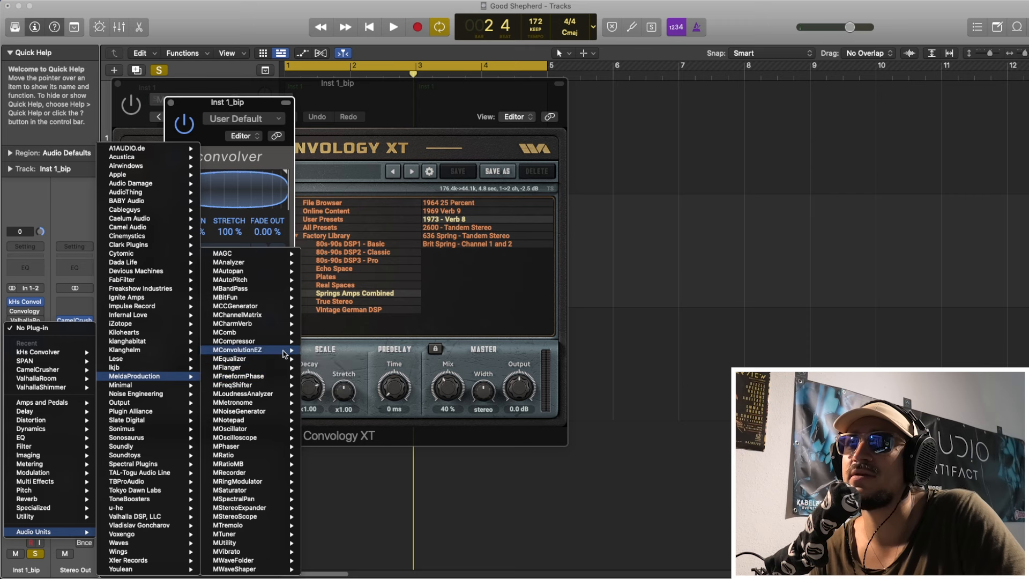
{"action": "left_click", "coordinate": [310, 351]}
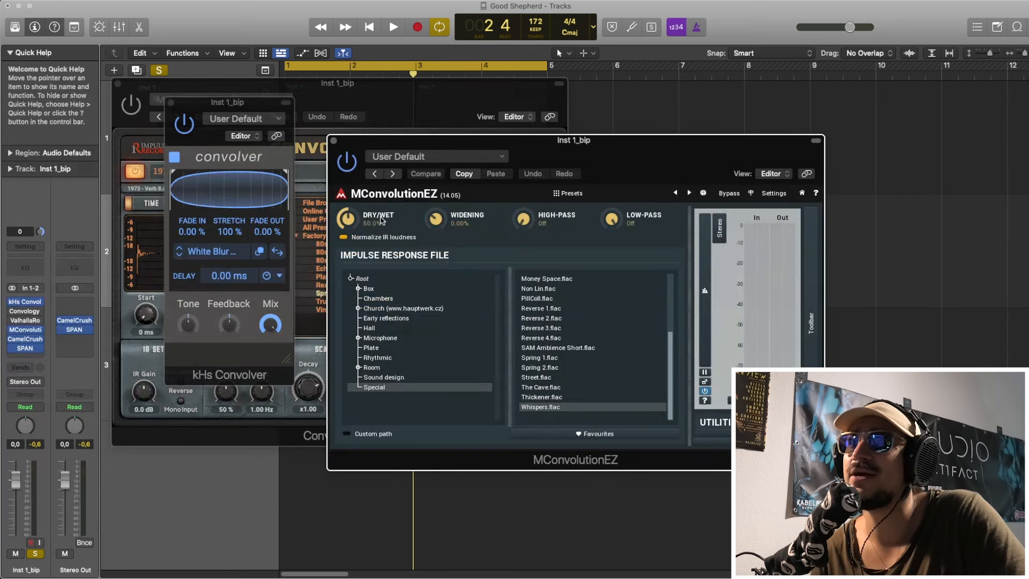
{"action": "left_click_drag", "start_coordinate": [441, 142], "coordinate": [256, 122]}
Audition MConvolutionEZ, switching its Special impulse response to Non Lin.flac and to Cavern.flac.
{"action": "key", "text": "space"}
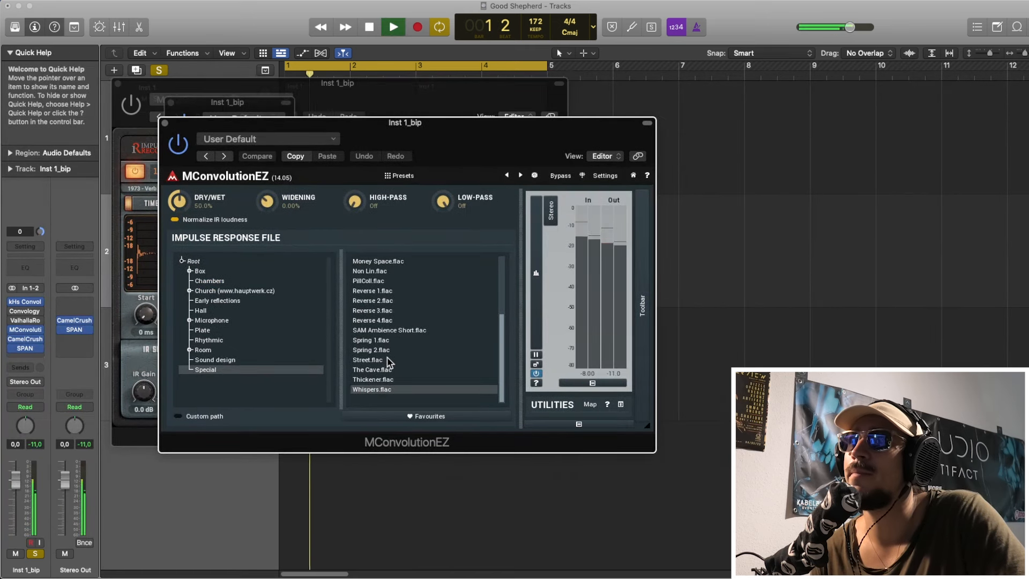
{"action": "key", "text": "space"}
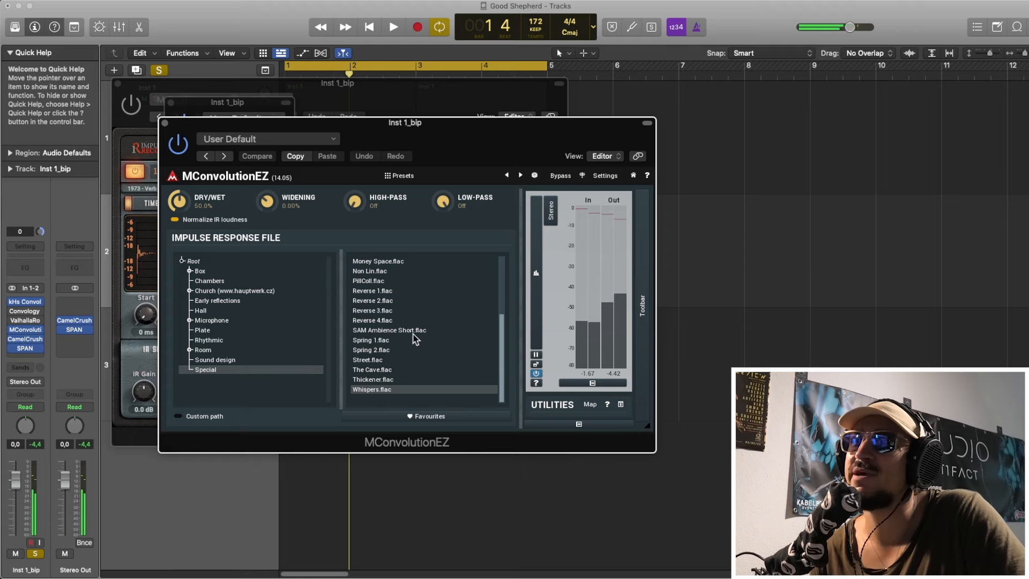
{"action": "left_click", "coordinate": [401, 270]}
{"action": "scroll", "coordinate": [393, 303], "scroll_direction": "up", "scroll_amount": 4}
{"action": "key", "text": "space"}
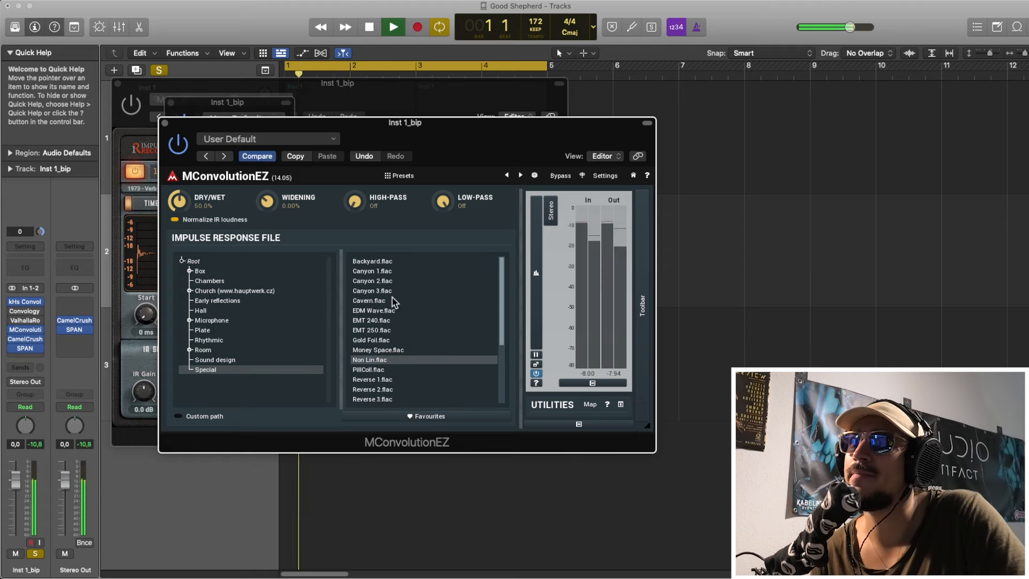
{"action": "left_click", "coordinate": [394, 301]}
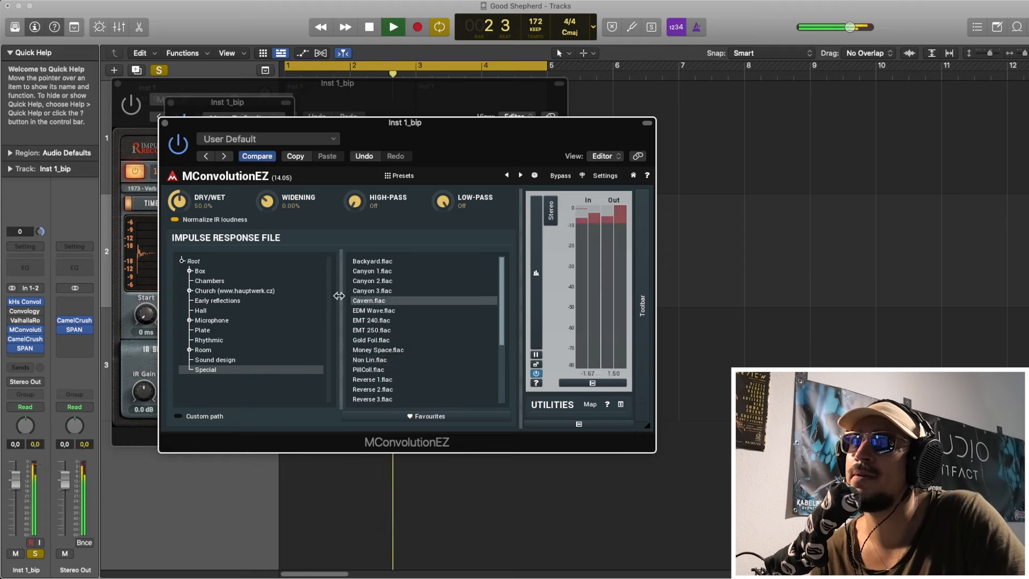
{"action": "key", "text": "space"}
Switch MConvolutionEZ to the Plate and then the Room impulse category, set dry/wet to 100 % and close the plug-in.
{"action": "left_click", "coordinate": [237, 331]}
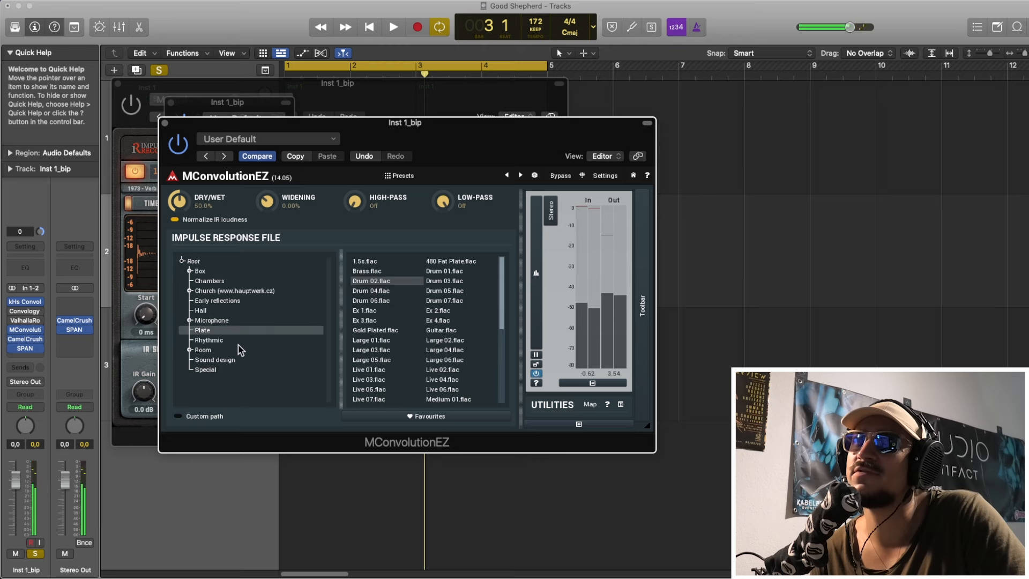
{"action": "left_click", "coordinate": [240, 349]}
{"action": "scroll", "coordinate": [367, 334], "scroll_direction": "down", "scroll_amount": 3}
{"action": "scroll", "coordinate": [368, 336], "scroll_direction": "up", "scroll_amount": 4}
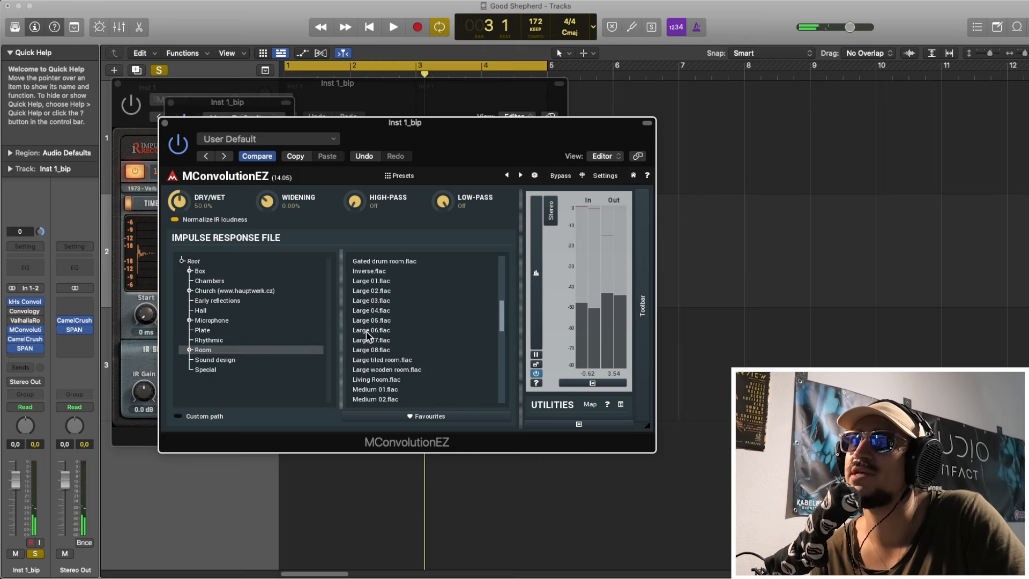
{"action": "left_click_drag", "start_coordinate": [174, 201], "coordinate": [174, 174]}
{"action": "left_click_drag", "start_coordinate": [198, 128], "coordinate": [181, 128]}
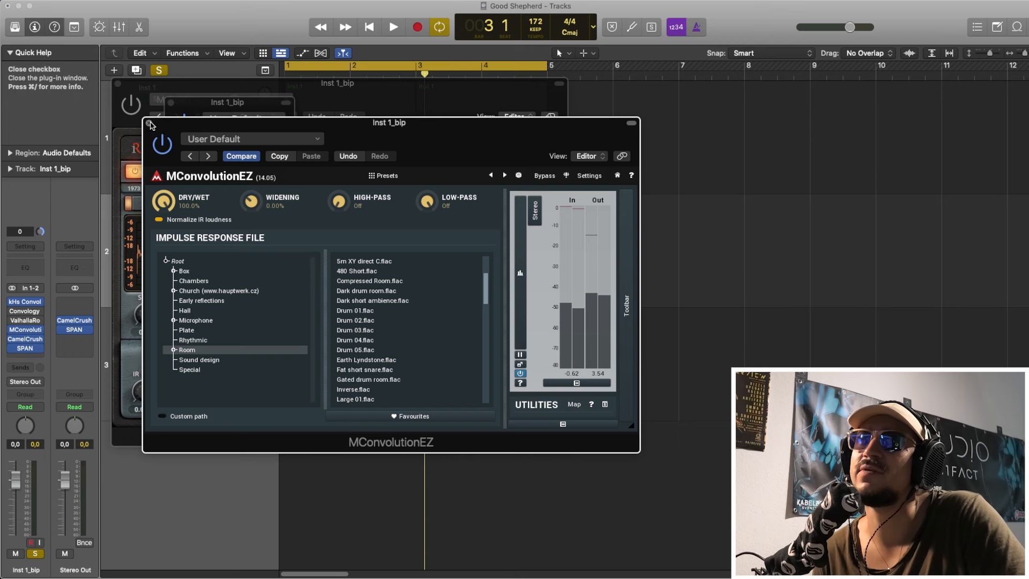
{"action": "left_click", "coordinate": [150, 123]}
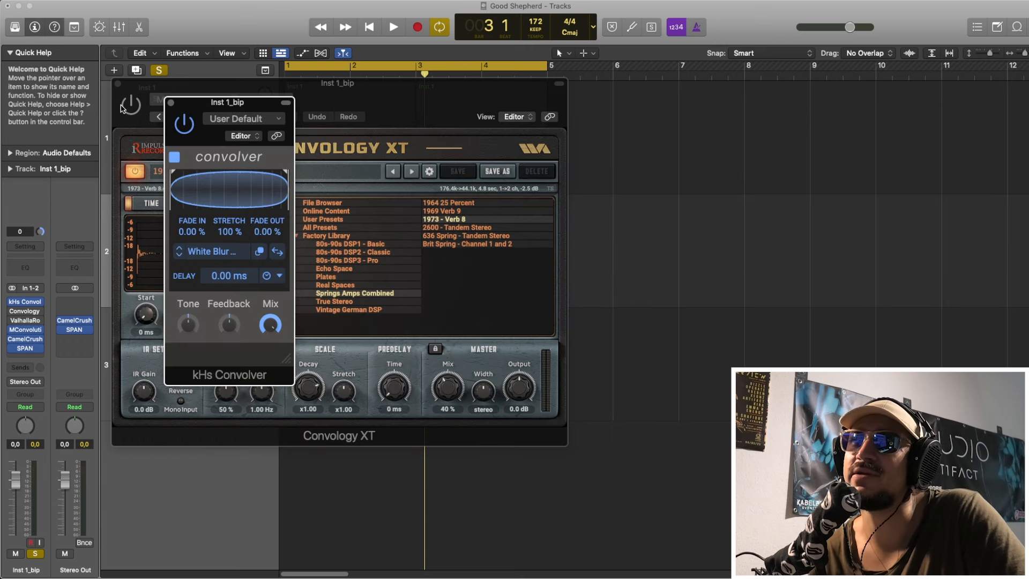
Close the kHs Convolver window, toggle Convology XT's bypass ending with it off, and switch ValhallaRoom back on.
{"action": "left_click", "coordinate": [171, 103]}
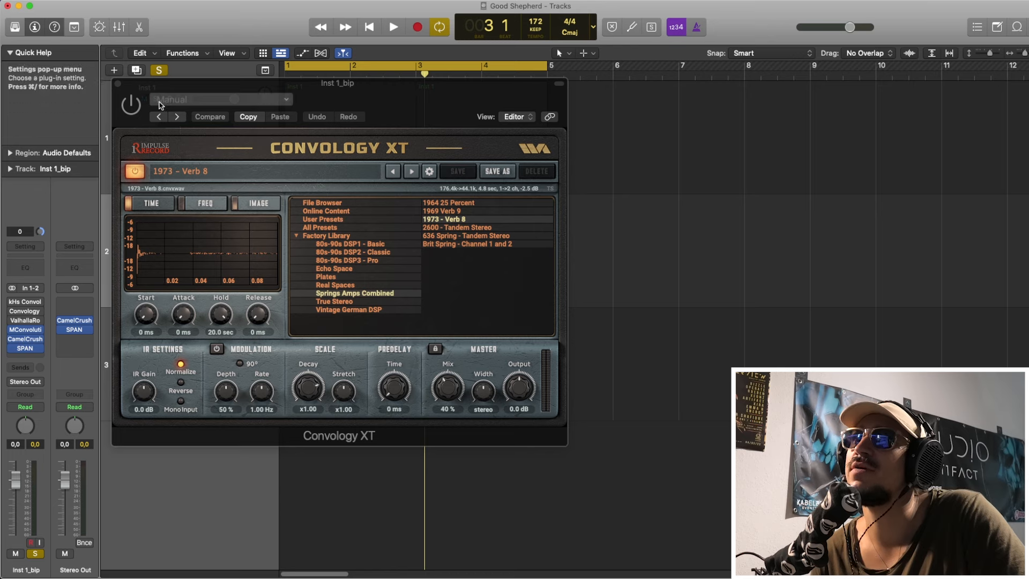
{"action": "left_click", "coordinate": [133, 112]}
{"action": "left_click", "coordinate": [132, 107]}
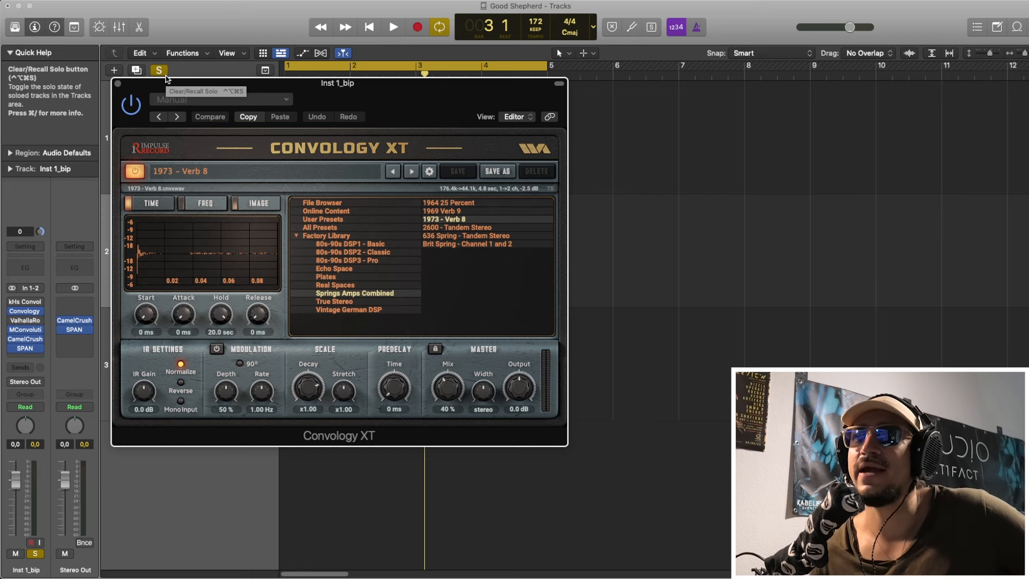
{"action": "left_click", "coordinate": [13, 321]}
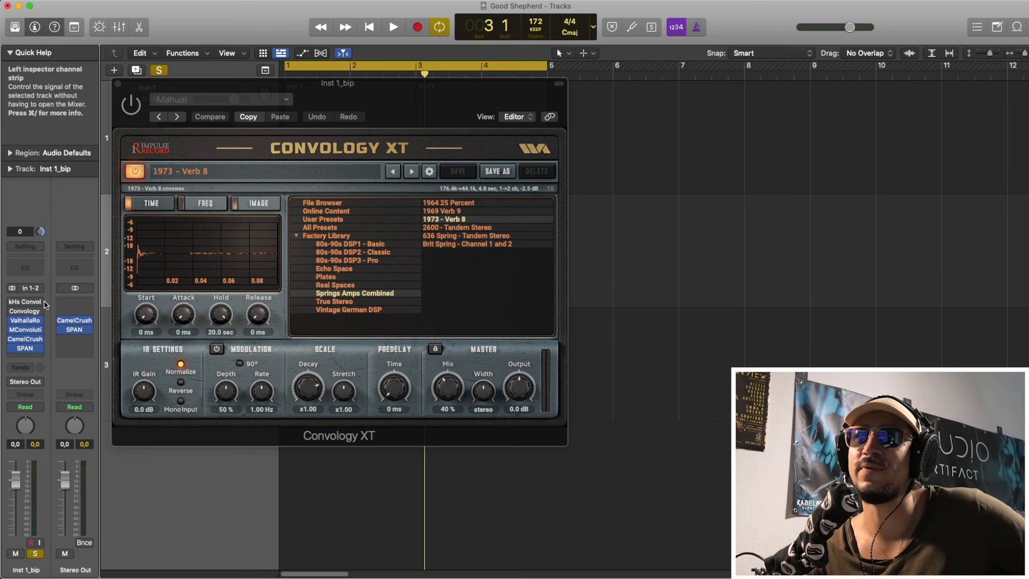
Replace kHs Convolver with a stereo kHs Reverb in the first effect slot of Inst 1_bip, and remove kHs Reverb to empty the slot.
{"action": "left_click", "coordinate": [42, 301]}
{"action": "mouse_move", "coordinate": [118, 482]}
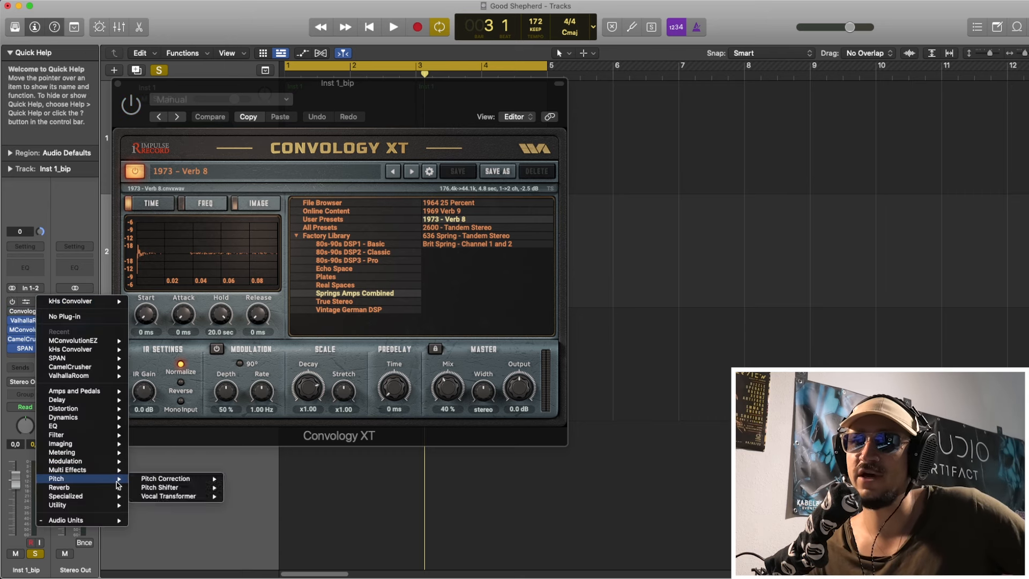
{"action": "mouse_move", "coordinate": [151, 488]}
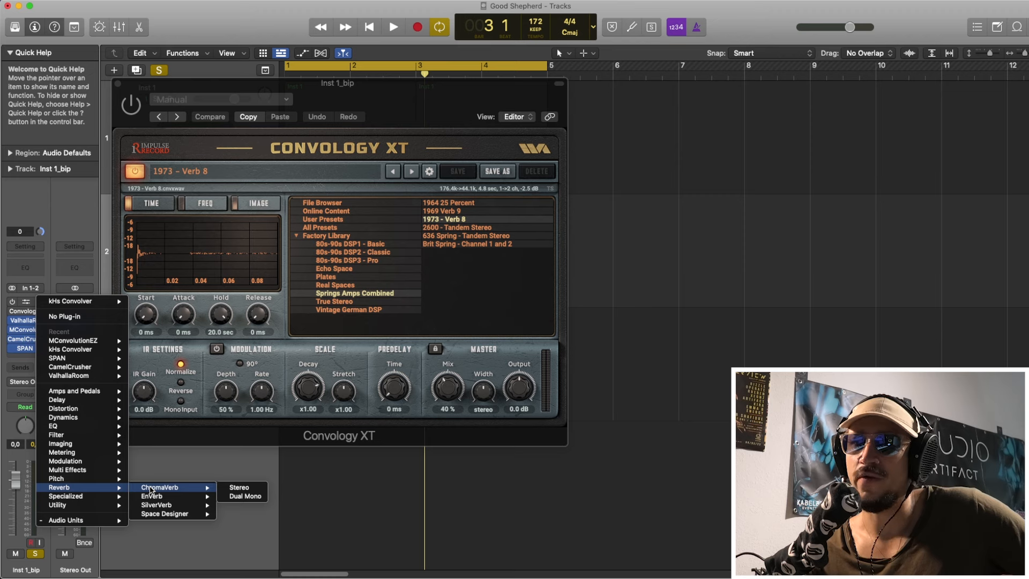
{"action": "mouse_move", "coordinate": [77, 523]}
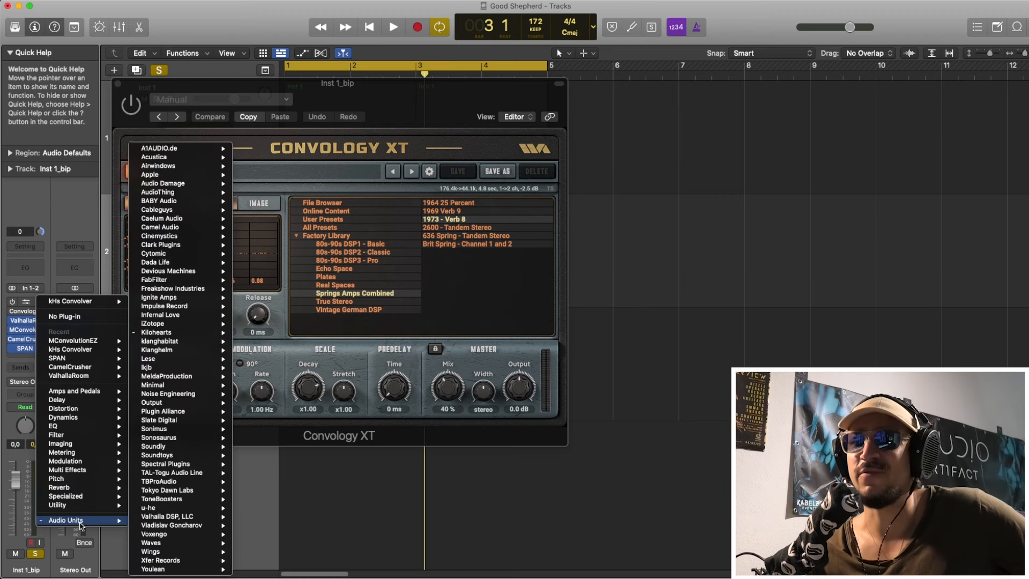
{"action": "mouse_move", "coordinate": [225, 332]}
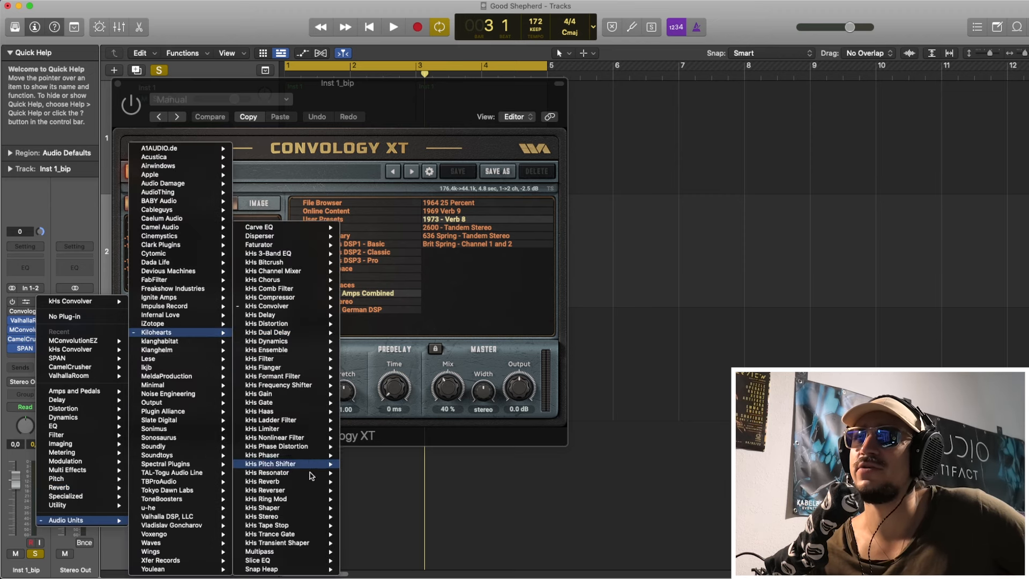
{"action": "mouse_move", "coordinate": [315, 484]}
{"action": "left_click", "coordinate": [360, 482]}
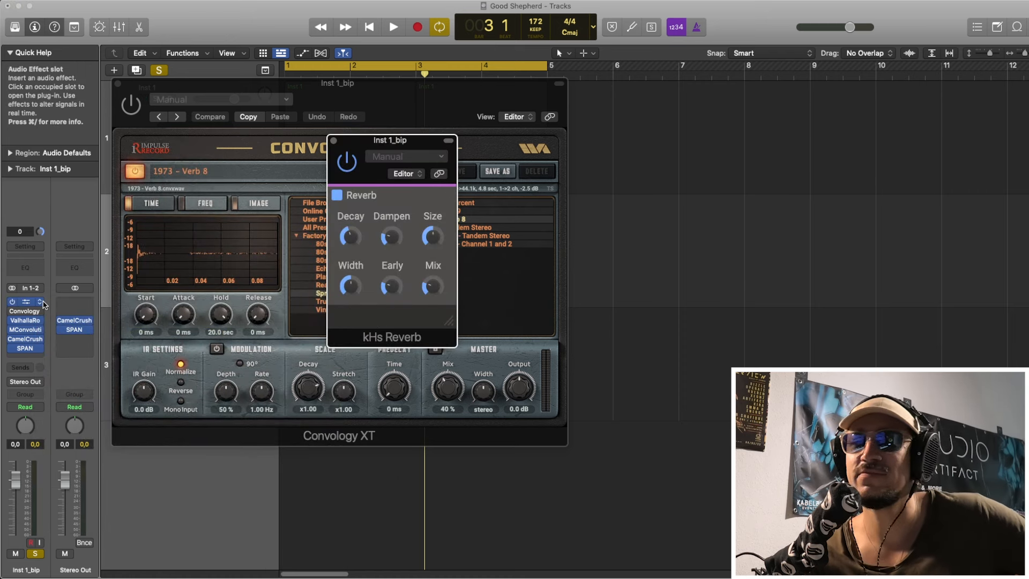
{"action": "left_click", "coordinate": [41, 302]}
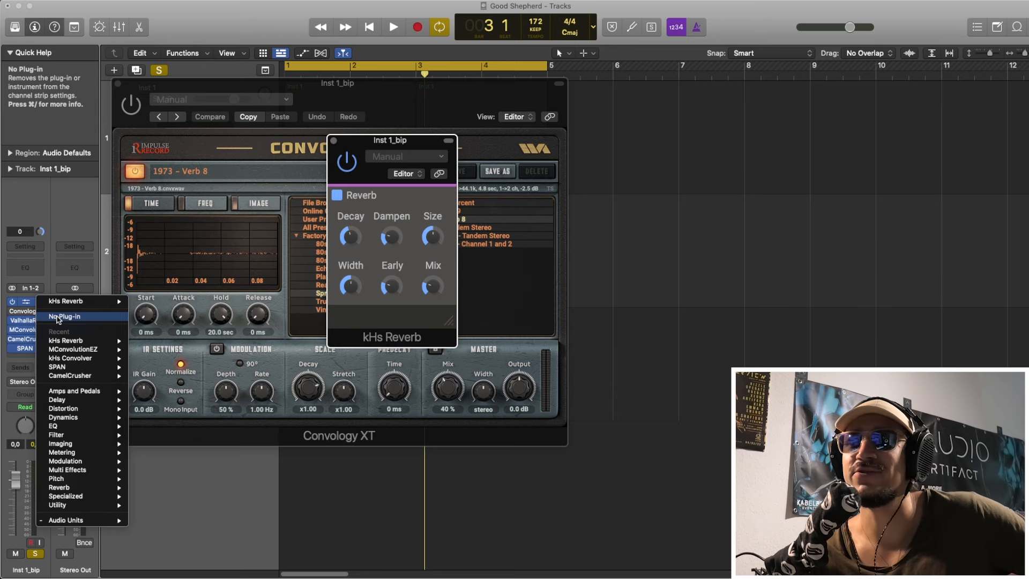
{"action": "left_click", "coordinate": [58, 318]}
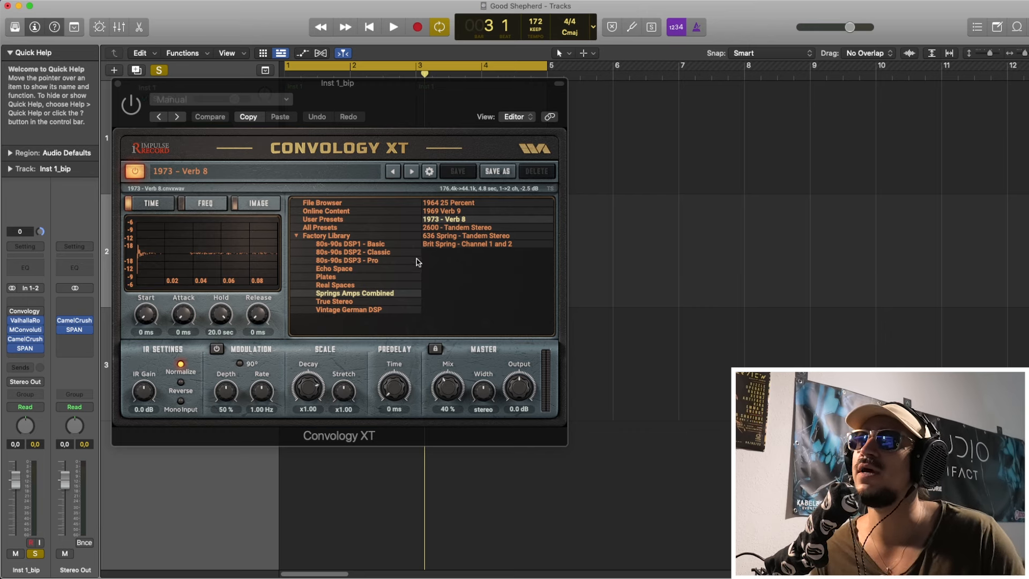
Audition Convology XT's True Stereo presets 55 - Drum Plate TS and 480 - Large Room TS, and open the Vintage German DSP category.
{"action": "left_click", "coordinate": [396, 267]}
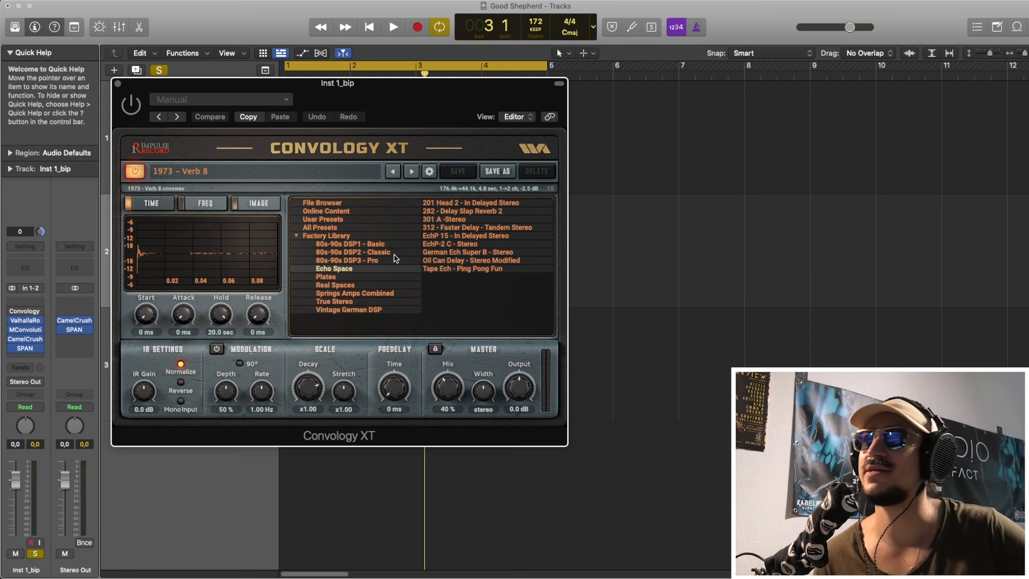
{"action": "left_click", "coordinate": [347, 302]}
{"action": "left_click", "coordinate": [445, 219]}
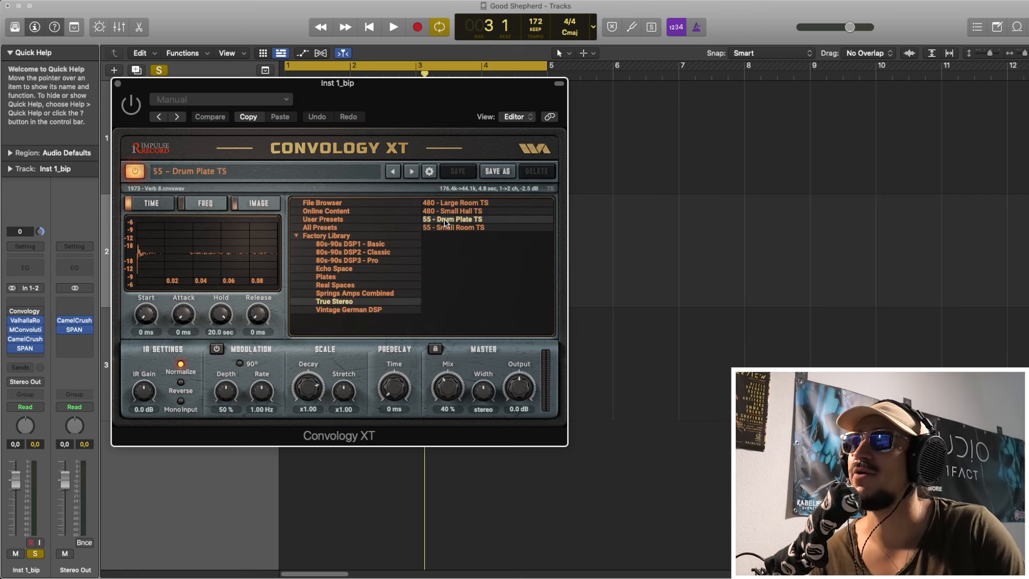
{"action": "key", "text": "space"}
{"action": "left_click", "coordinate": [485, 204]}
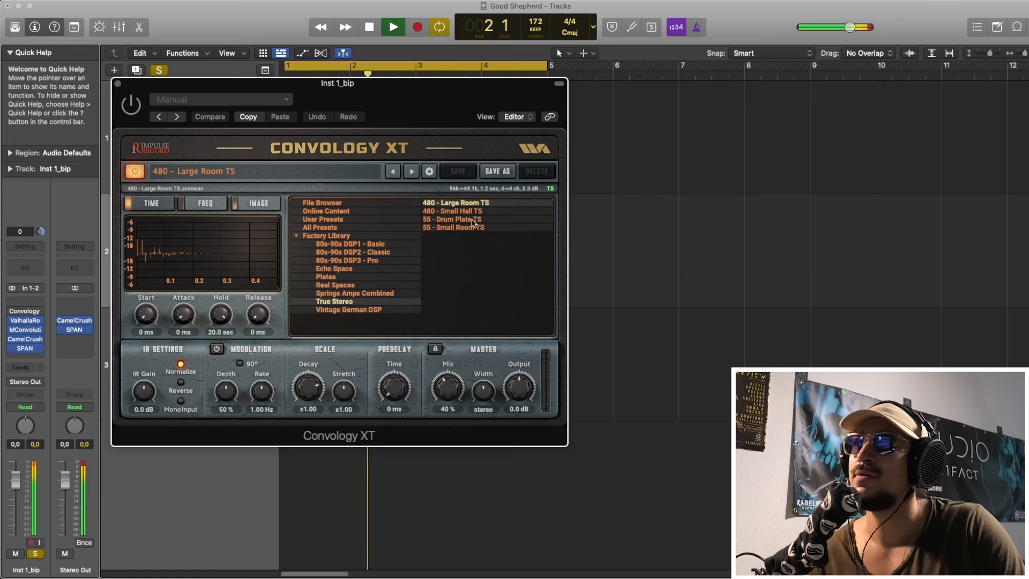
{"action": "key", "text": "space"}
{"action": "left_click", "coordinate": [388, 310]}
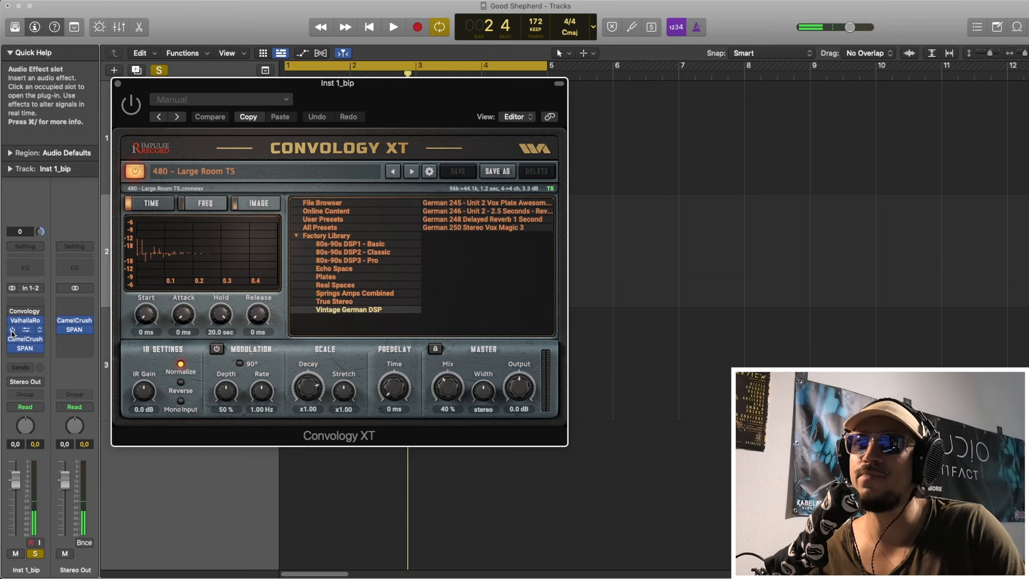
Bypass MConvolutionEZ and ValhallaRoom on Inst 1_bip and switch Convology XT on.
{"action": "left_click", "coordinate": [12, 330]}
{"action": "left_click", "coordinate": [11, 320]}
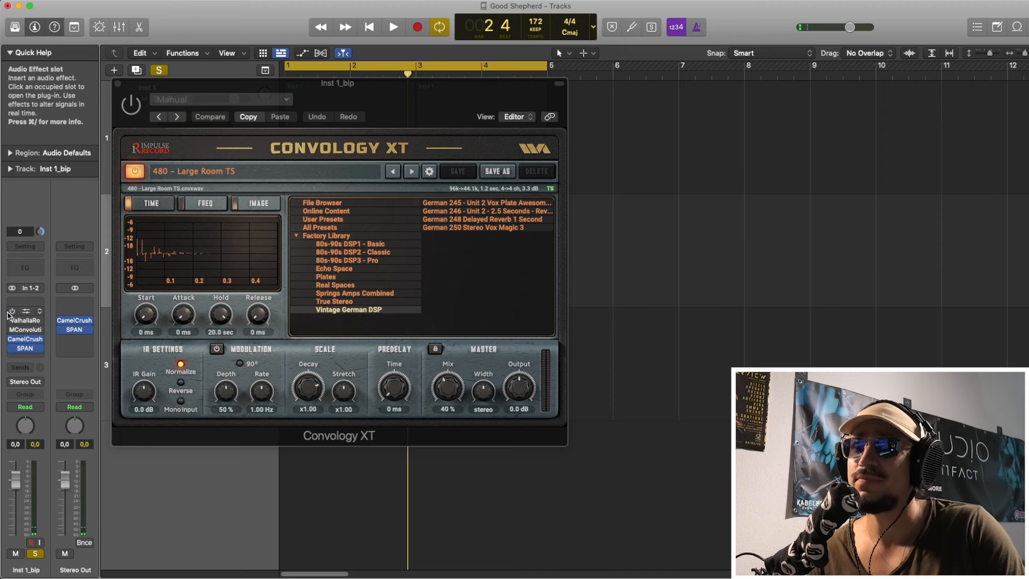
{"action": "left_click", "coordinate": [11, 311]}
Play the loop through the Vintage German DSP presets German 250 Stereo Vox Magic 3, German 248 Delayed Reverb 1 Second and German 246.
{"action": "left_click", "coordinate": [471, 227]}
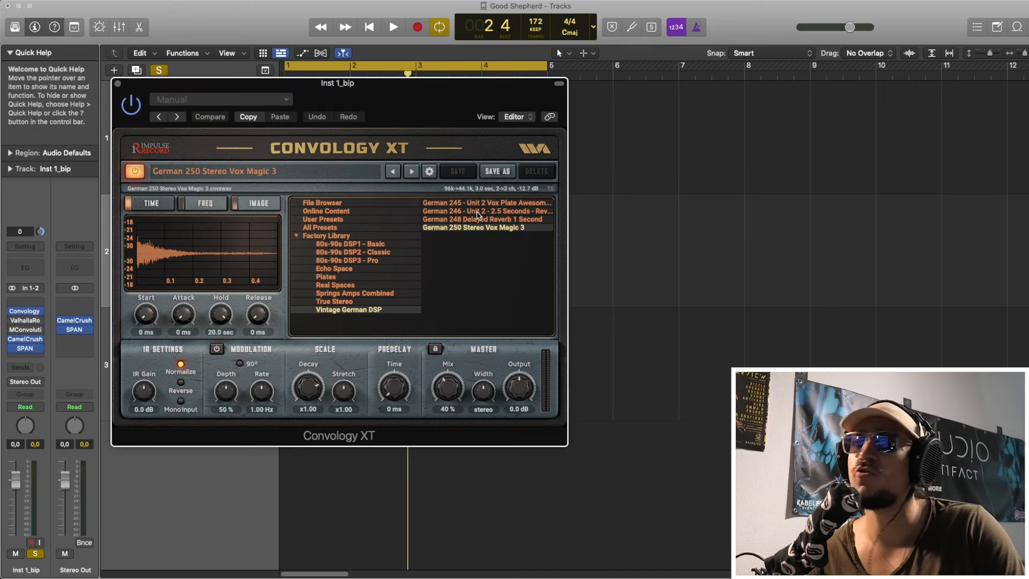
{"action": "key", "text": "space"}
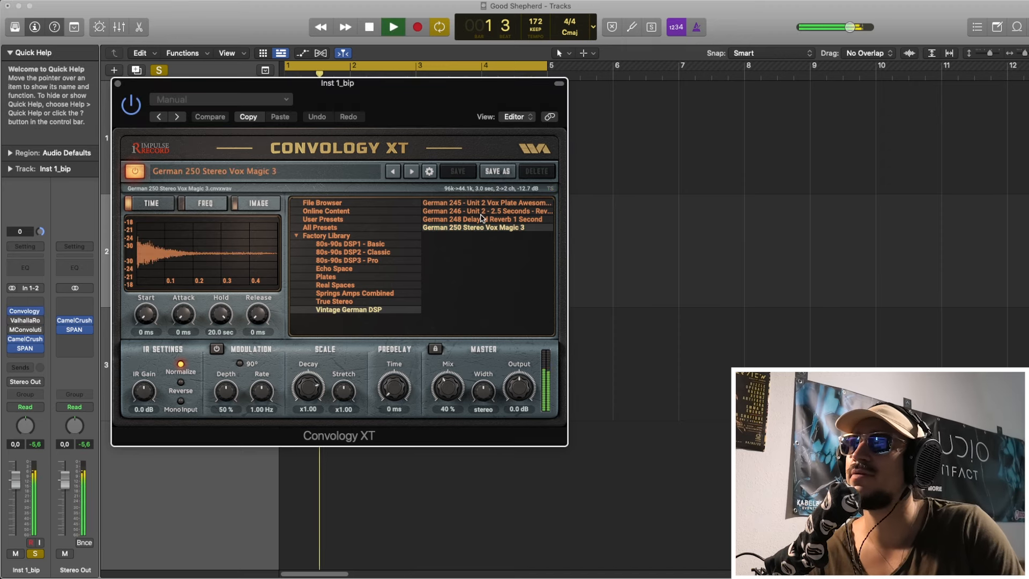
{"action": "left_click", "coordinate": [482, 219]}
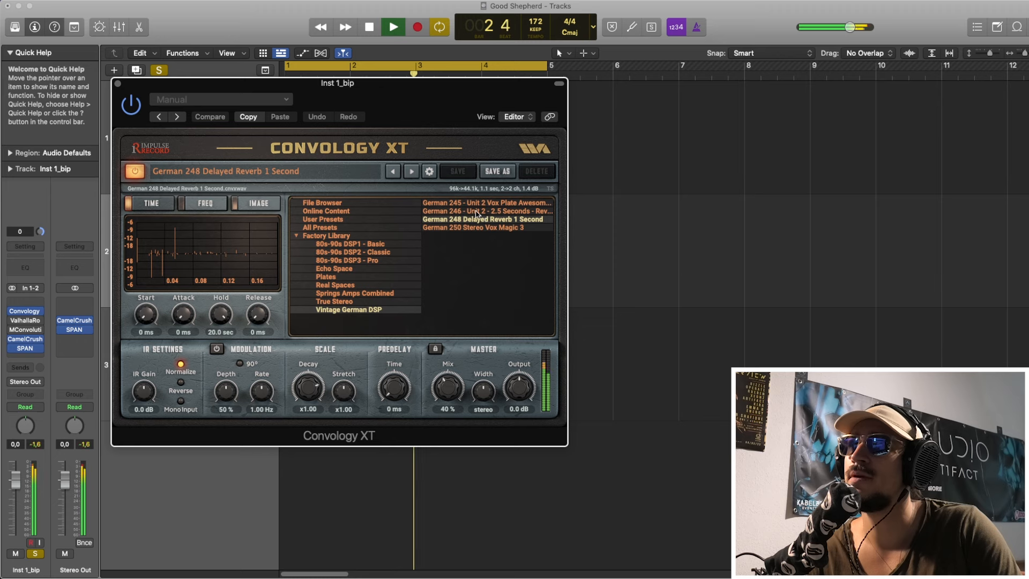
{"action": "left_click", "coordinate": [482, 211]}
Audition 224 - Medium Chamber and 4000 - Rock Vocal Room from the 80s-90s DSP3 - Pro category, and stop playback.
{"action": "left_click", "coordinate": [390, 260]}
{"action": "left_click", "coordinate": [460, 219]}
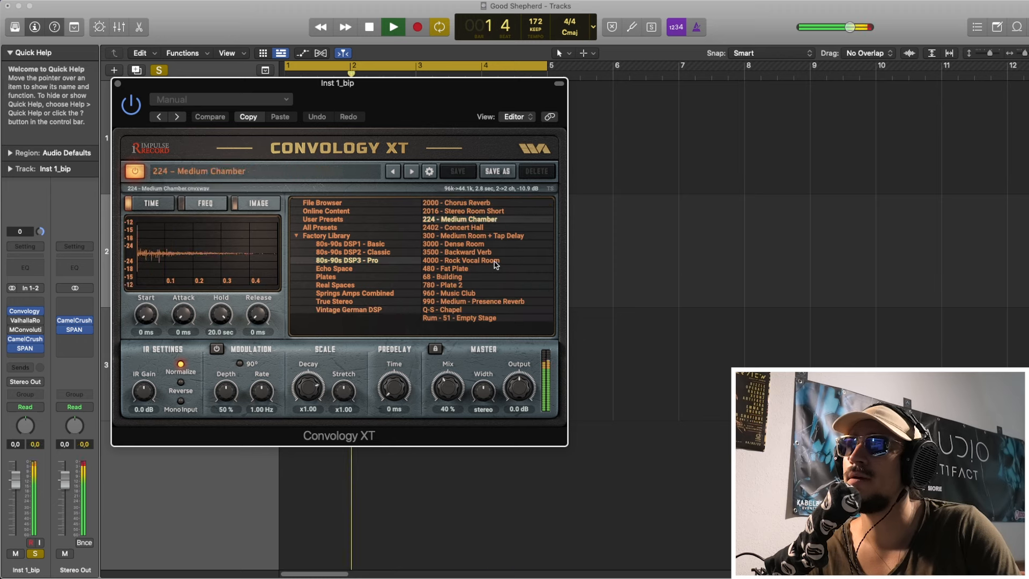
{"action": "left_click", "coordinate": [495, 261]}
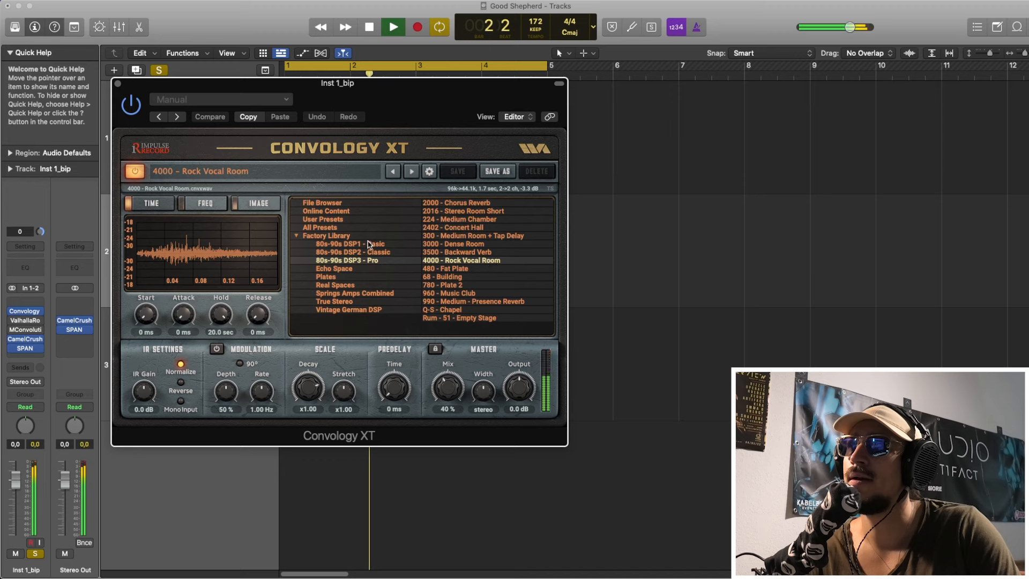
{"action": "key", "text": "space"}
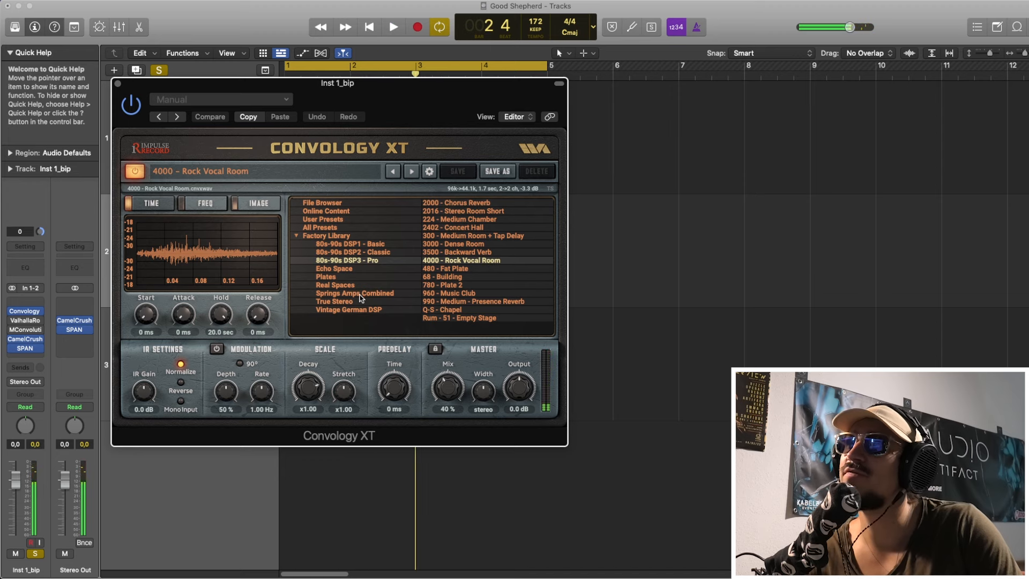
Load and audition D2000 - Small Plate from Convology XT's 80s-90s DSP2 - Classic category, and collapse the Factory Library.
{"action": "left_click", "coordinate": [358, 269]}
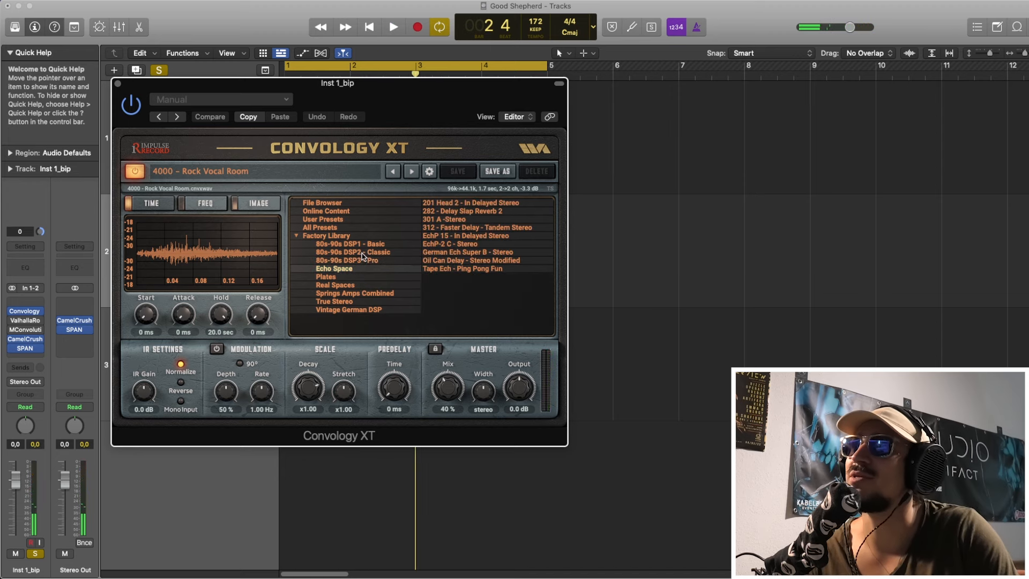
{"action": "left_click", "coordinate": [366, 253]}
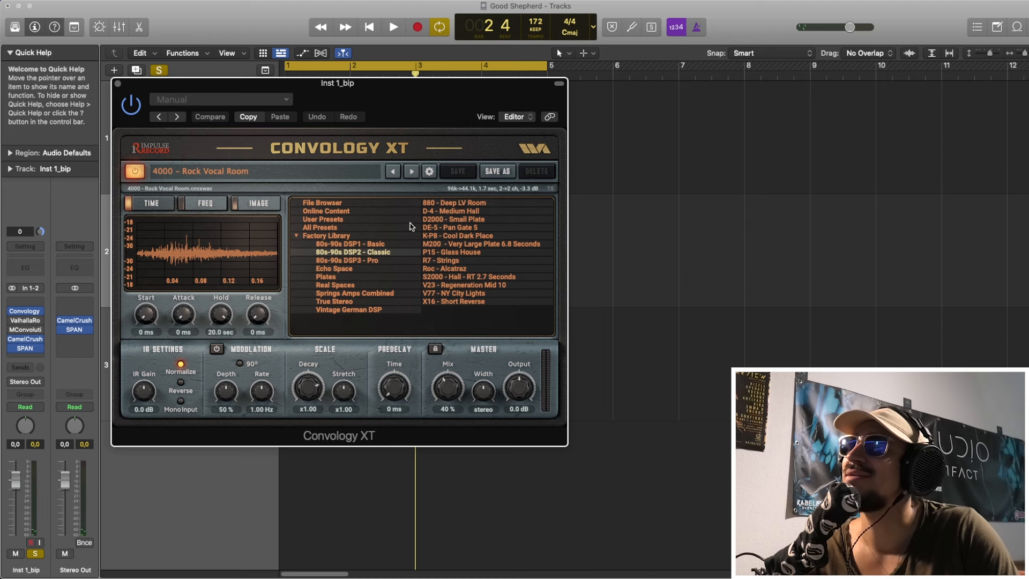
{"action": "left_click", "coordinate": [456, 220]}
{"action": "key", "text": "space"}
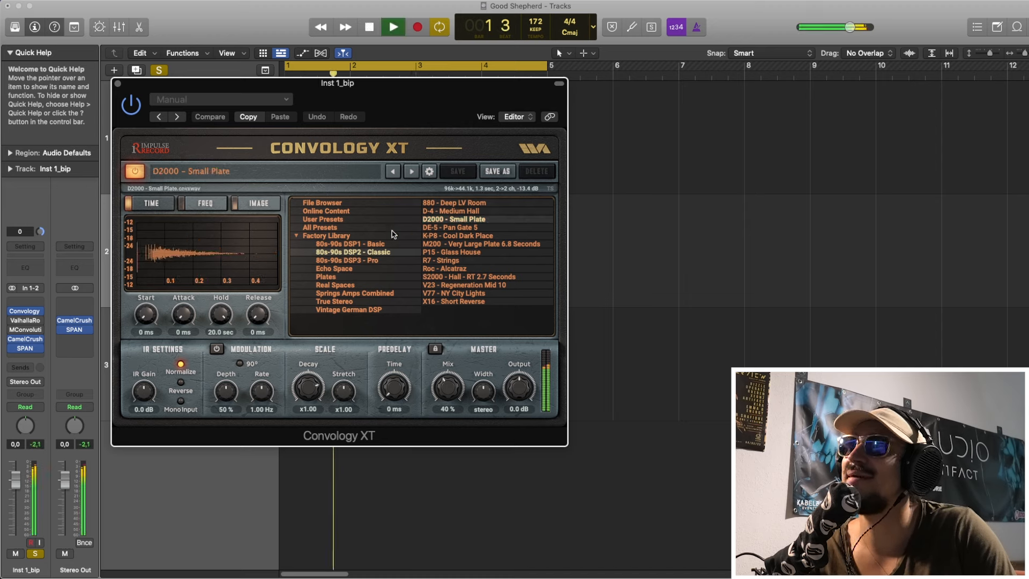
{"action": "key", "text": "space"}
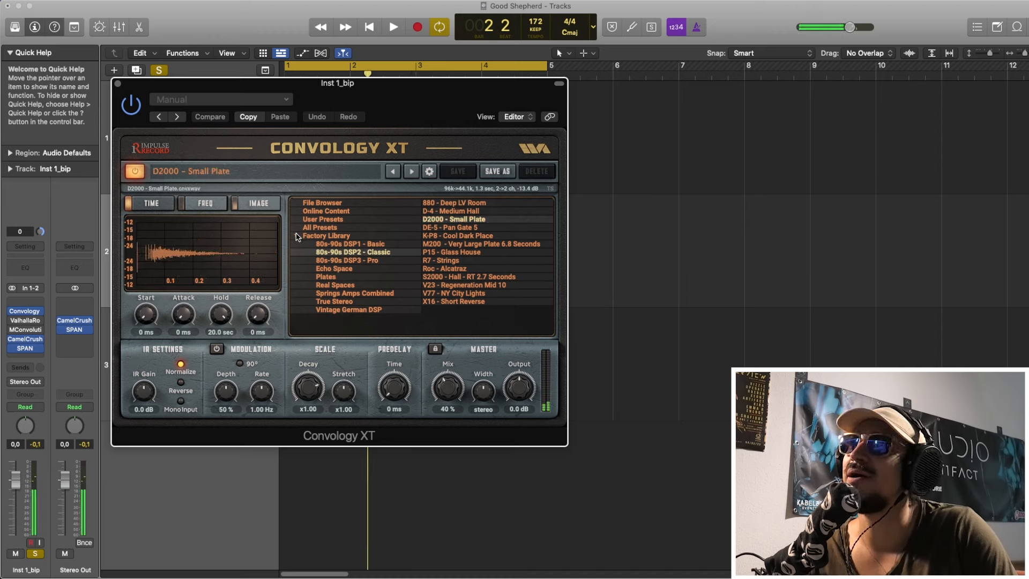
{"action": "left_click", "coordinate": [296, 237]}
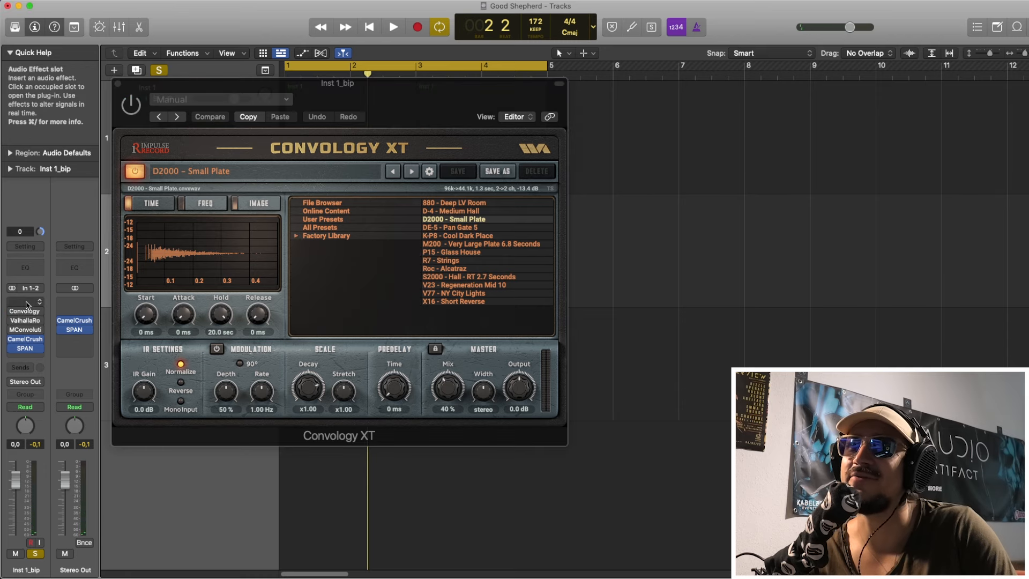
Insert a stereo kHs Convolver in the empty effect slot above Convology XT on Inst 1_bip.
{"action": "left_click", "coordinate": [29, 304]}
{"action": "mouse_move", "coordinate": [52, 348]}
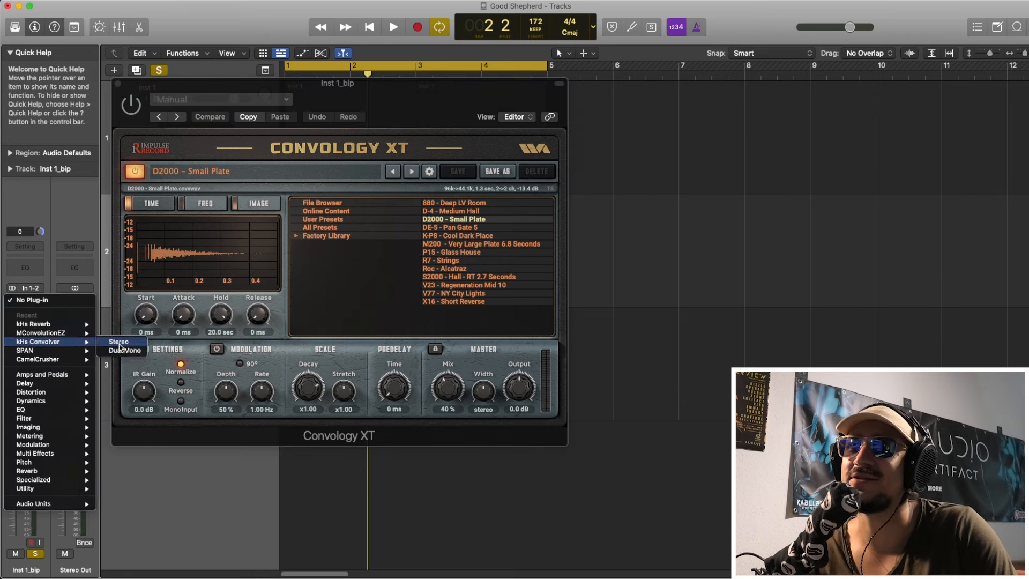
{"action": "left_click", "coordinate": [118, 341]}
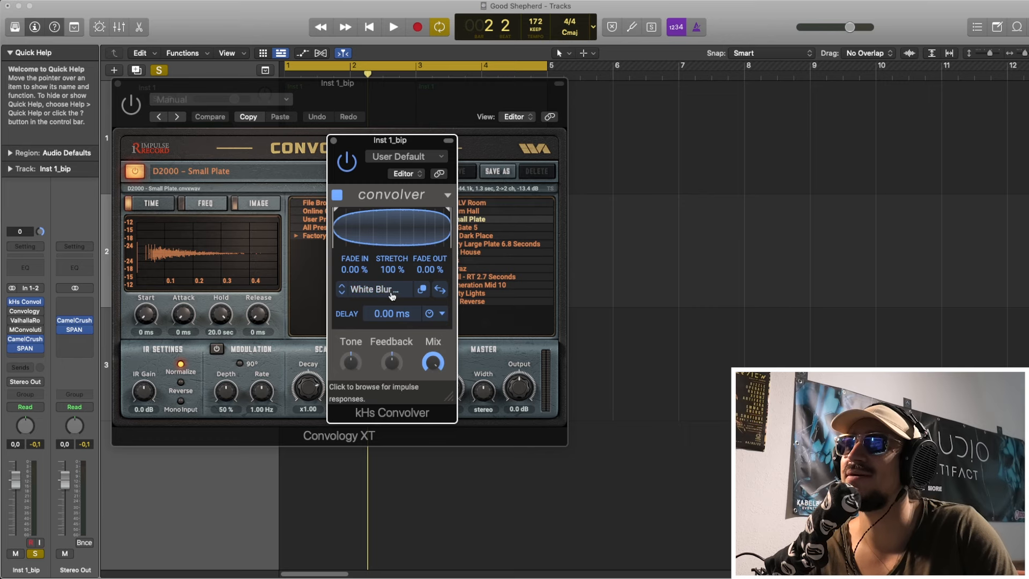
Lower the kHs Convolver's Mix to about halfway while the loop plays, and stop playback.
{"action": "key", "text": "space"}
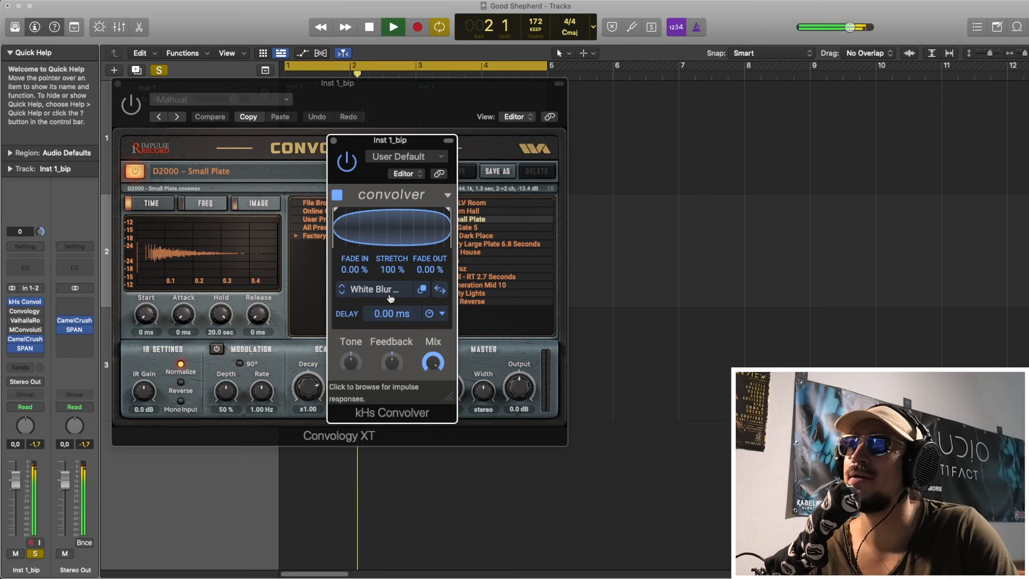
{"action": "left_click_drag", "start_coordinate": [433, 362], "coordinate": [433, 382]}
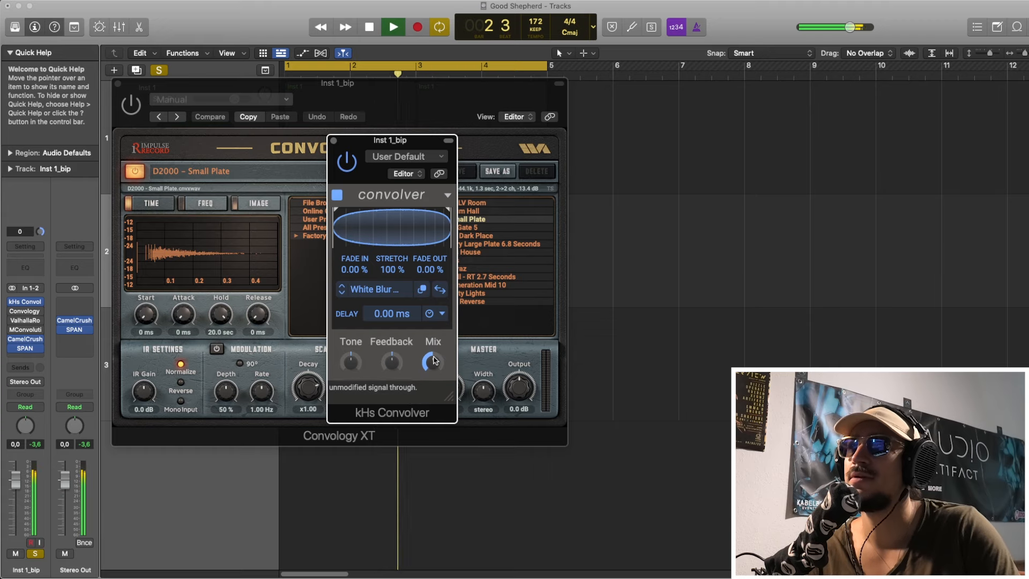
{"action": "key", "text": "space"}
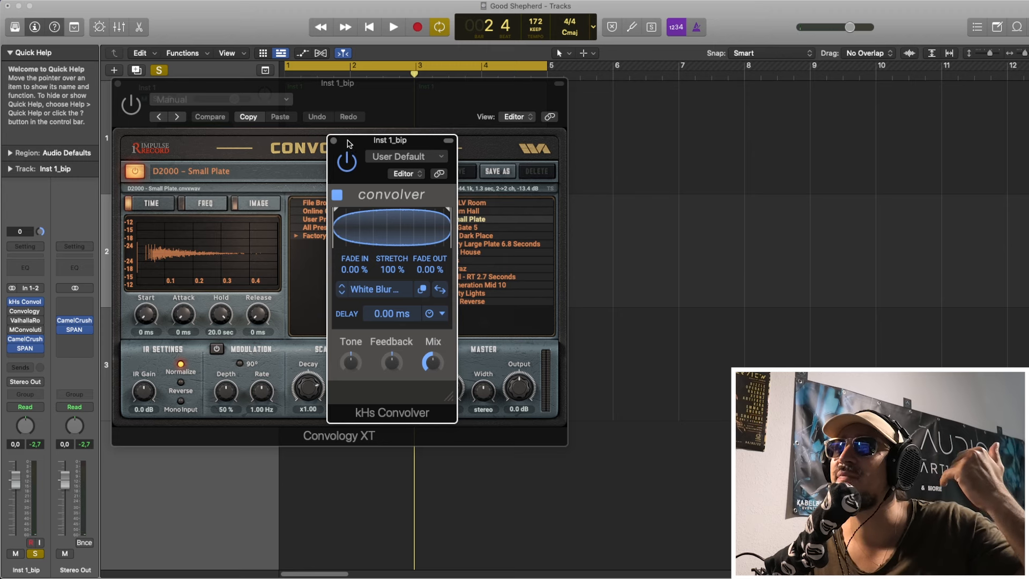
Close the kHs Convolver and Convology XT plug-in windows.
{"action": "left_click_drag", "start_coordinate": [342, 141], "coordinate": [304, 138]}
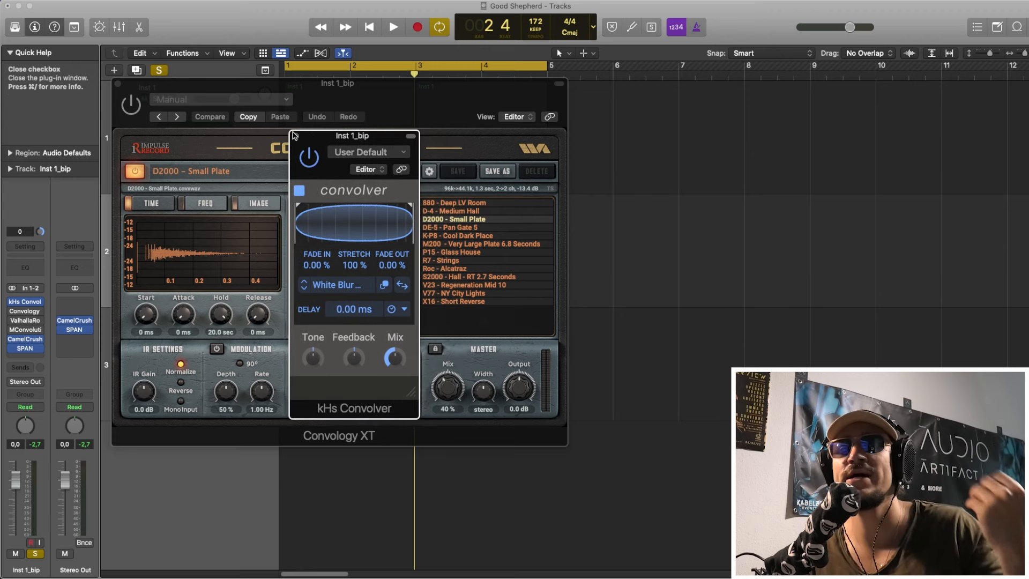
{"action": "left_click", "coordinate": [295, 135]}
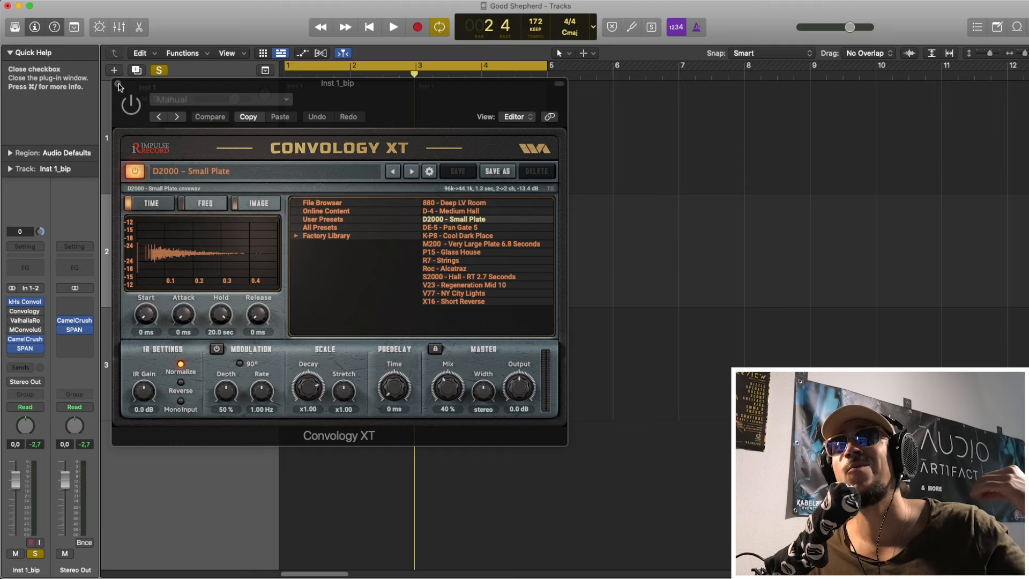
{"action": "left_click", "coordinate": [118, 85]}
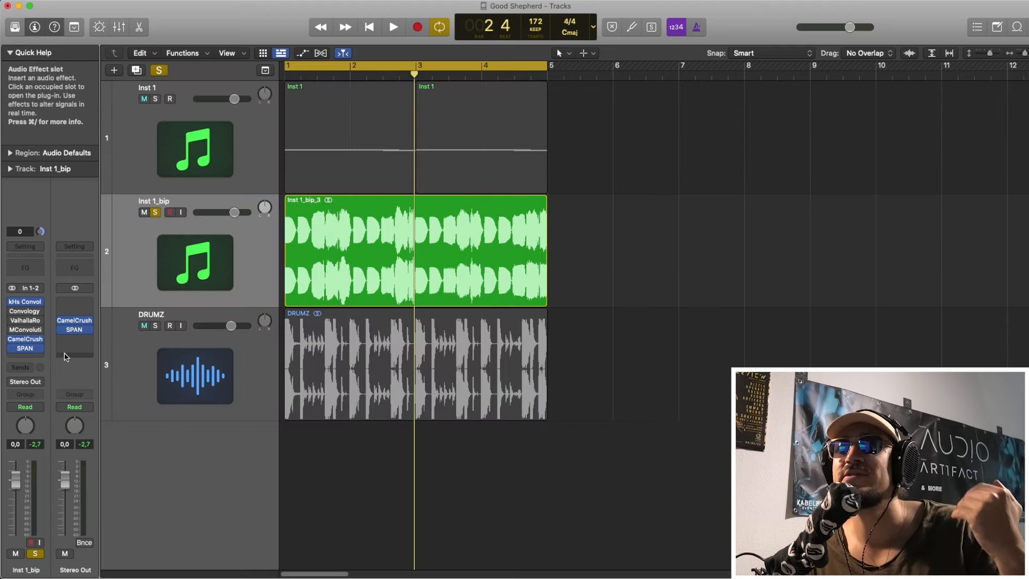
Open the ValhallaRoom window to view its settings and close it.
{"action": "left_click", "coordinate": [23, 321]}
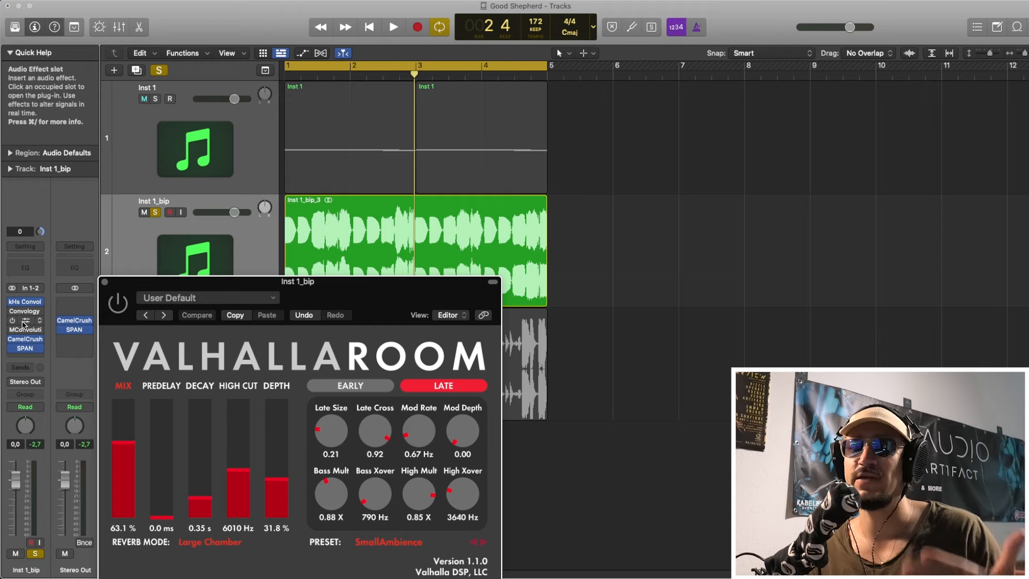
{"action": "left_click", "coordinate": [103, 282]}
{"action": "left_click", "coordinate": [122, 277]}
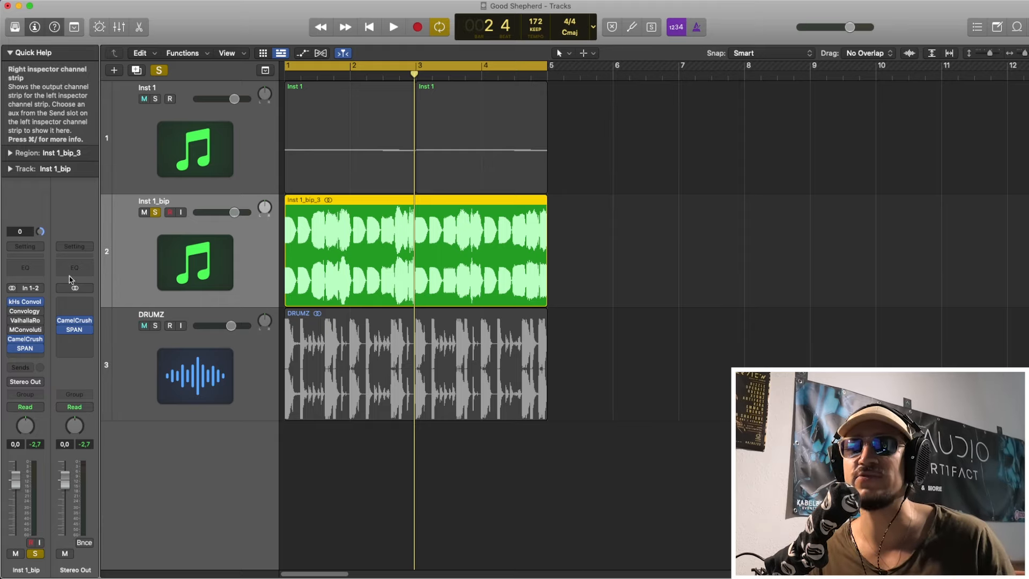
Open the kHs Convolver on Inst 1_bip and load the Eerie Loading Dock impulse response from the Factory Spaces Real folder.
{"action": "left_click", "coordinate": [30, 304]}
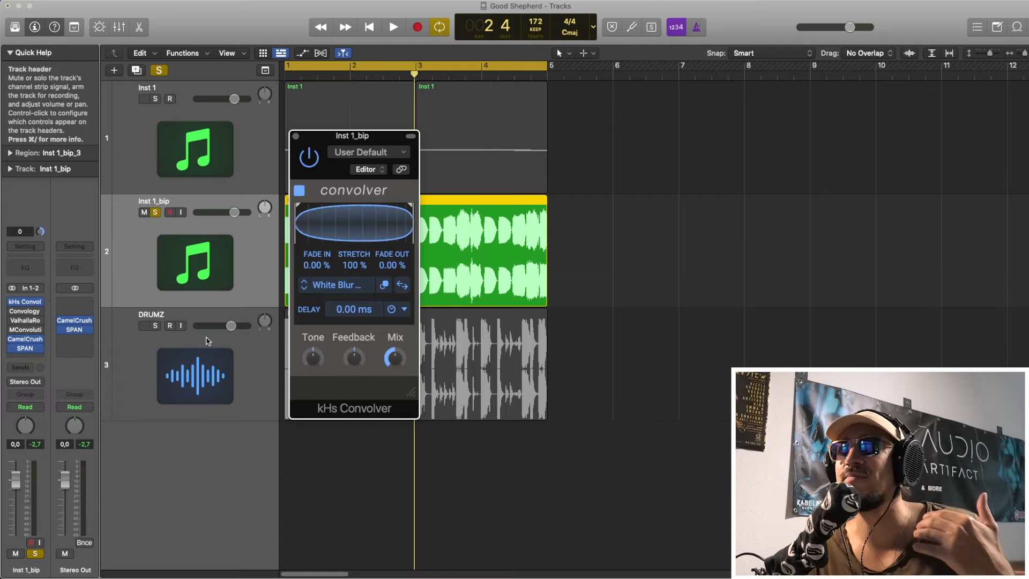
{"action": "left_click", "coordinate": [356, 288]}
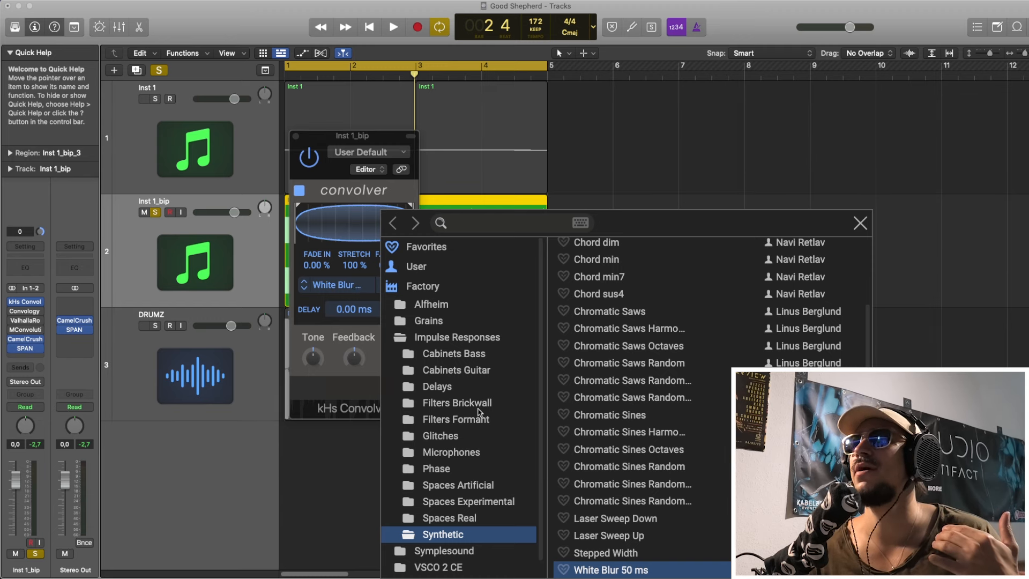
{"action": "left_click", "coordinate": [463, 518]}
{"action": "left_click", "coordinate": [668, 400]}
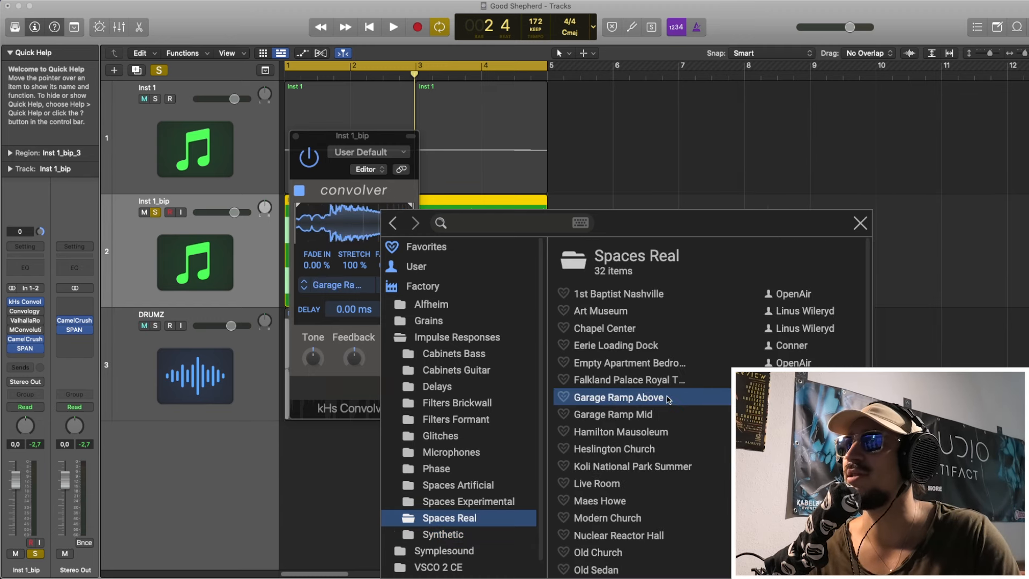
{"action": "left_click", "coordinate": [635, 350]}
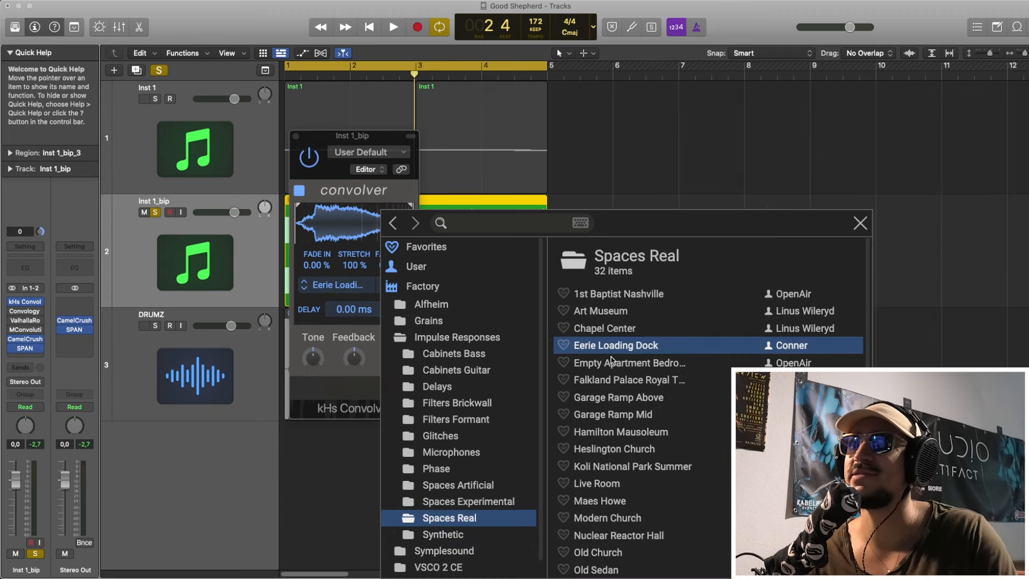
Play the loop, close the impulse browser and raise the kHs Convolver's Mix to about 73%.
{"action": "key", "text": "space"}
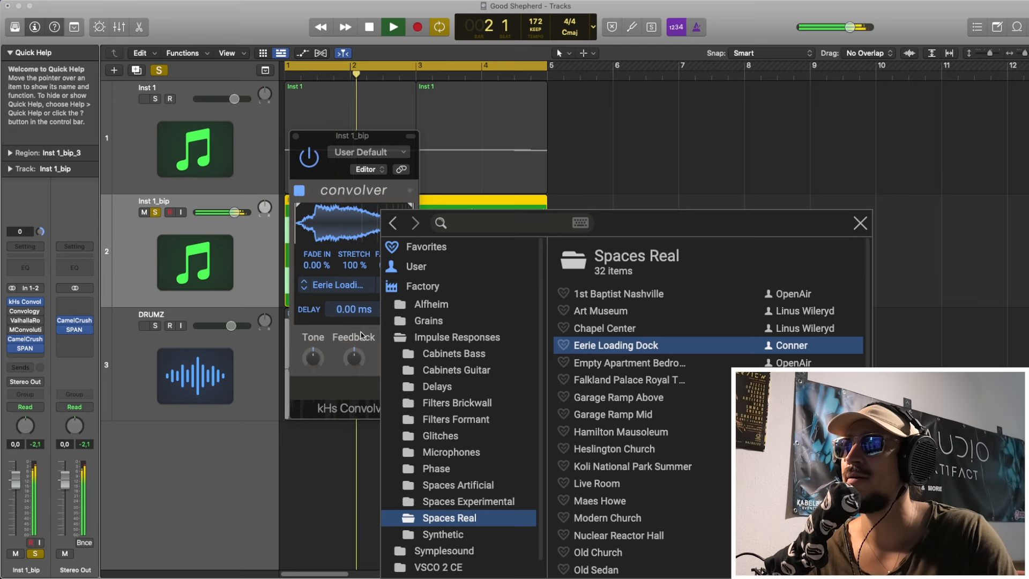
{"action": "left_click", "coordinate": [377, 341]}
{"action": "left_click_drag", "start_coordinate": [396, 357], "coordinate": [395, 340]}
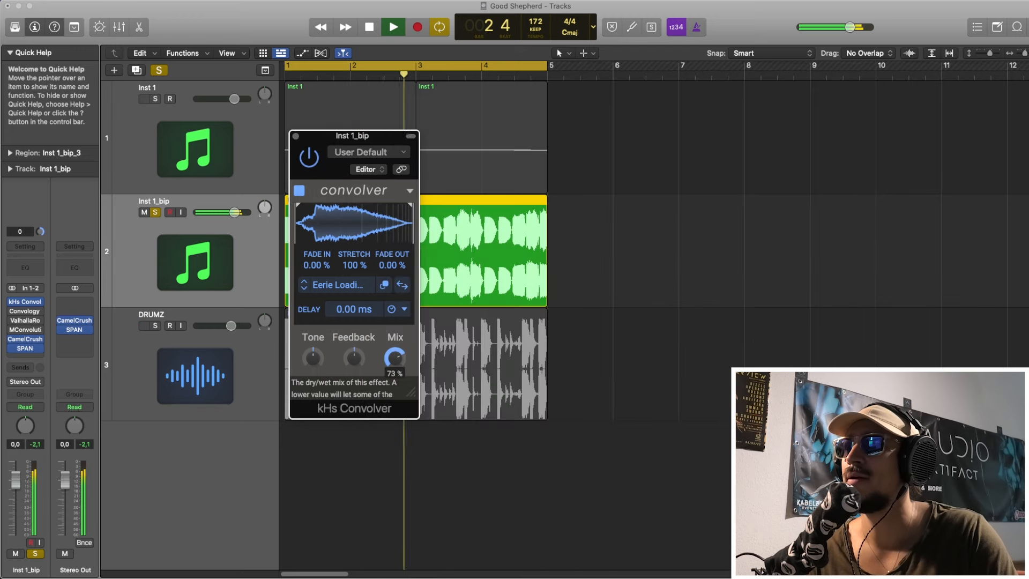
Move the kHs Convolver window over the track headers and step through the impulse responses to the Hamilton Mausoleum.
{"action": "left_click", "coordinate": [304, 288]}
{"action": "left_click_drag", "start_coordinate": [338, 135], "coordinate": [165, 91]}
{"action": "left_click", "coordinate": [245, 278]}
{"action": "left_click", "coordinate": [210, 265]}
{"action": "left_click", "coordinate": [195, 260]}
{"action": "left_click", "coordinate": [164, 250]}
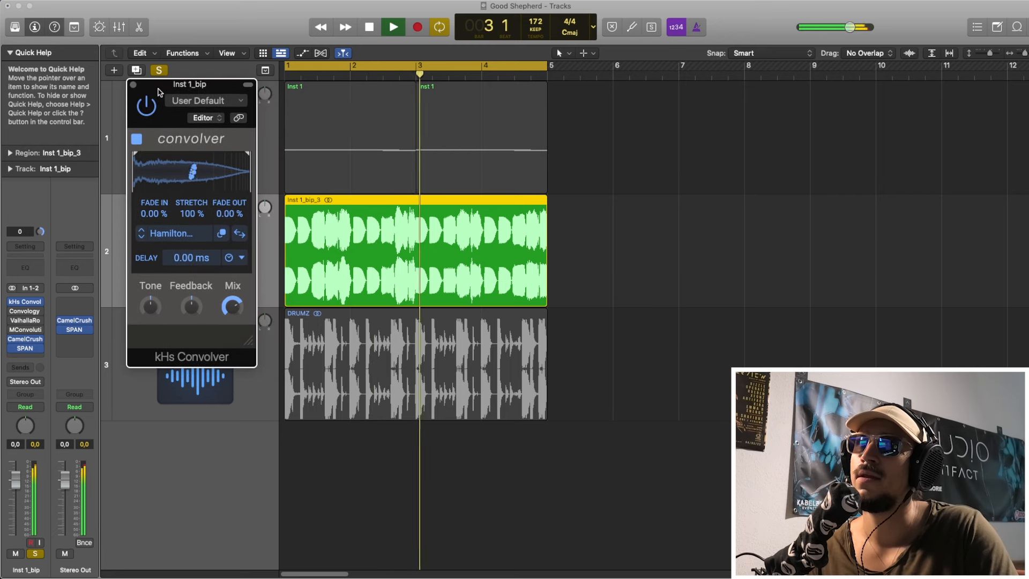
Step on through Heslington Church to the Koli National Park Summer impulse response while the loop plays, and stop playback.
{"action": "left_click", "coordinate": [141, 236]}
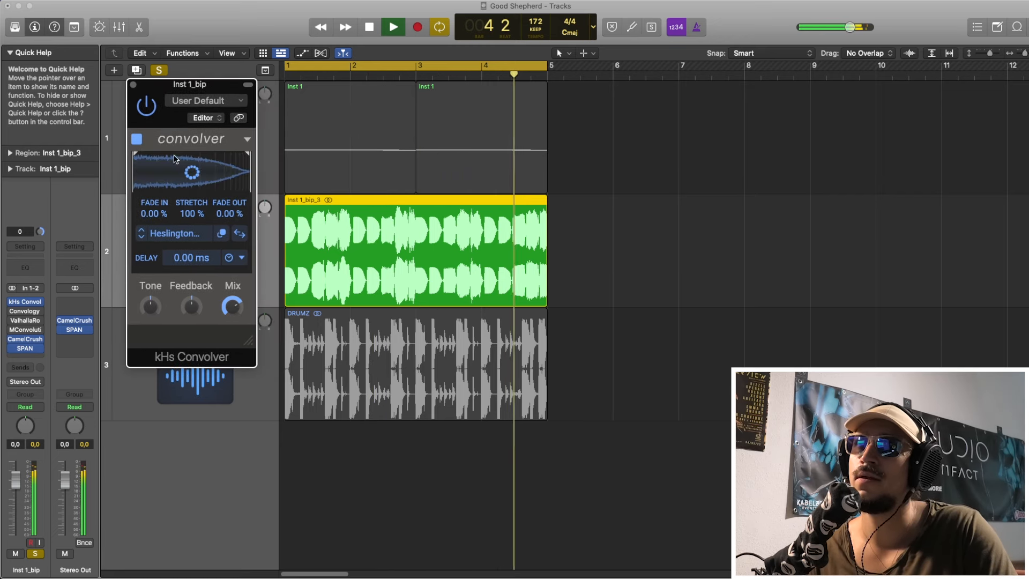
{"action": "left_click", "coordinate": [131, 232]}
{"action": "left_click_drag", "start_coordinate": [169, 81], "coordinate": [162, 75]}
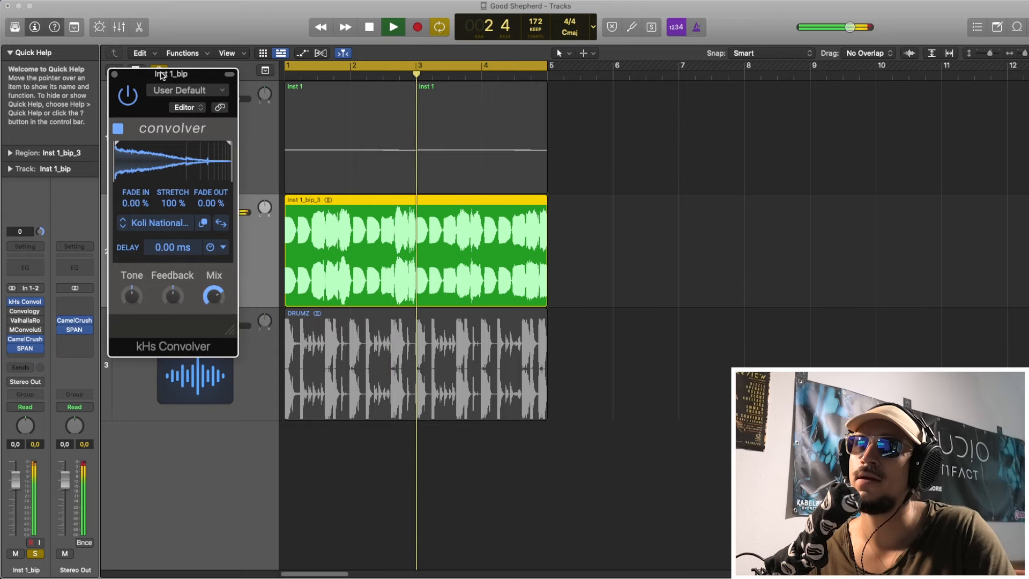
{"action": "key", "text": "space"}
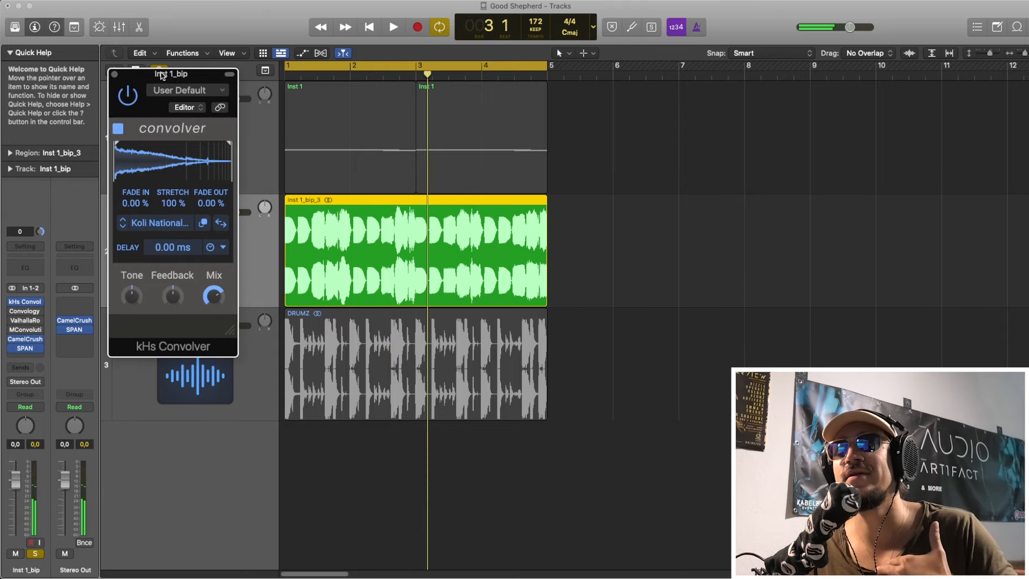